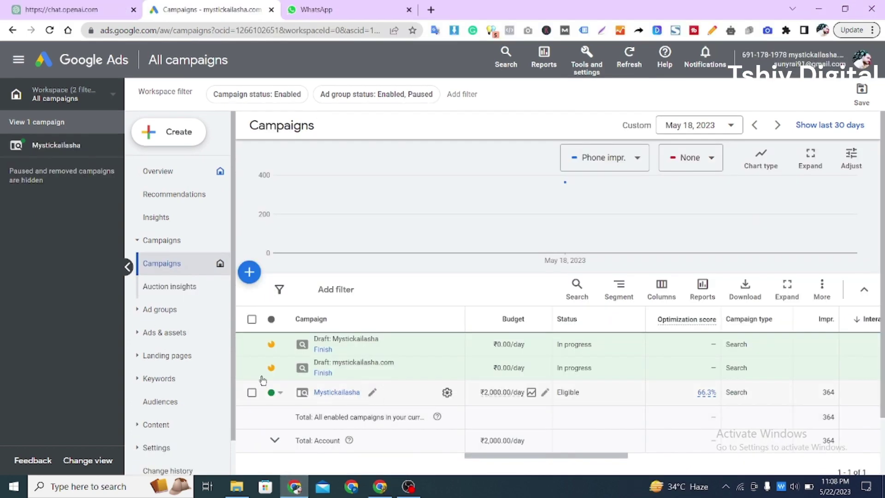
Examine the Mystickailasha campaign's phone calls and cost for May 18, 2023
left_click(196, 288)
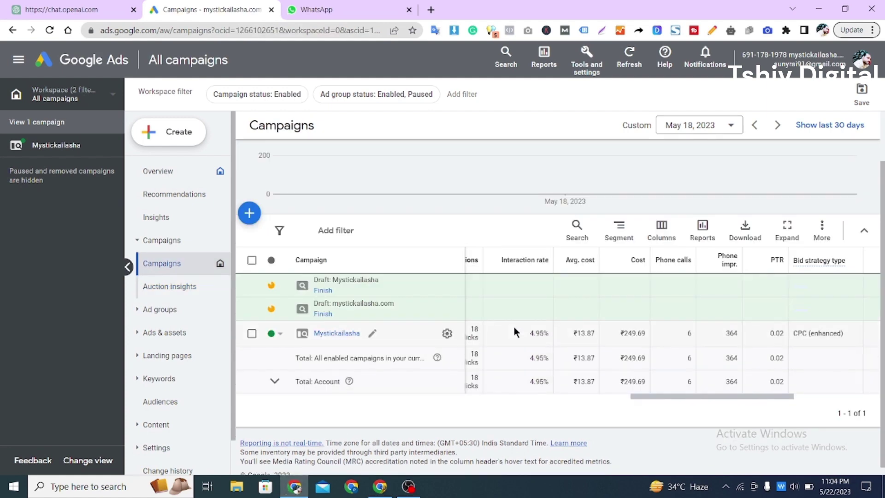
scroll(651, 332, "right", 1)
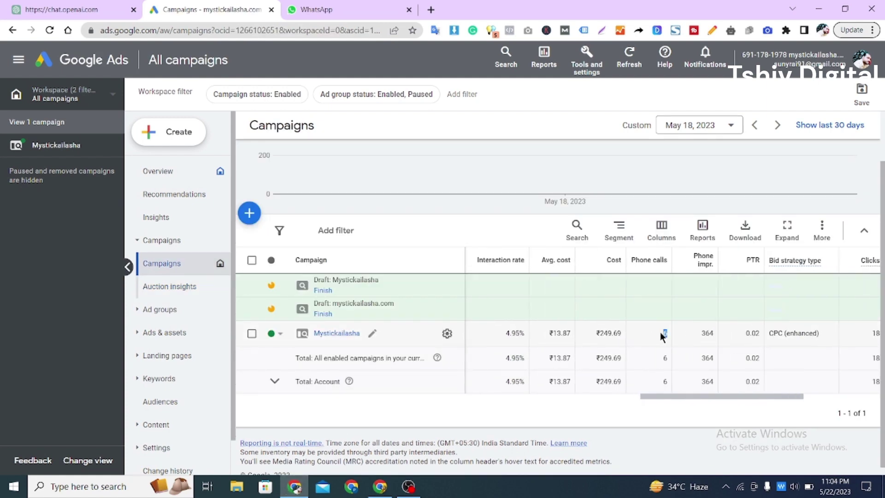
double_click(665, 333)
left_click(602, 331)
double_click(608, 332)
left_click(586, 342)
Open the auction insights report for all campaigns and check your own impression share
left_click(190, 288)
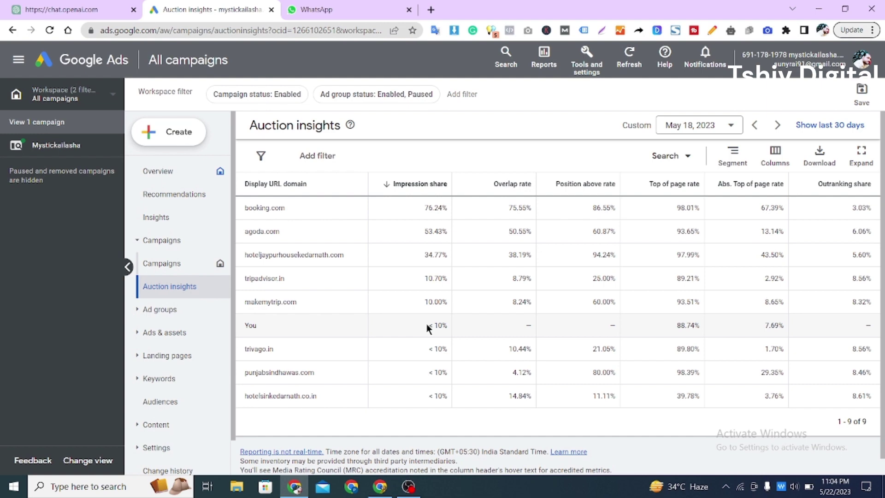
triple_click(438, 325)
left_click(391, 327)
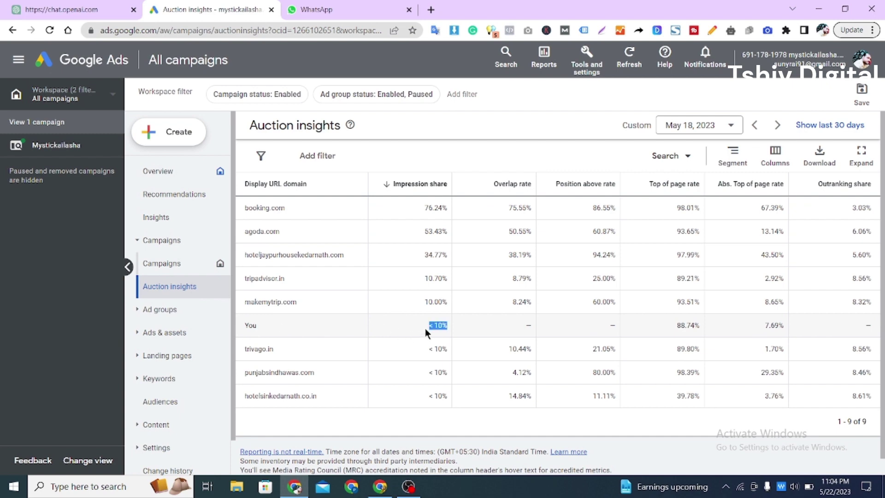
left_click(399, 329)
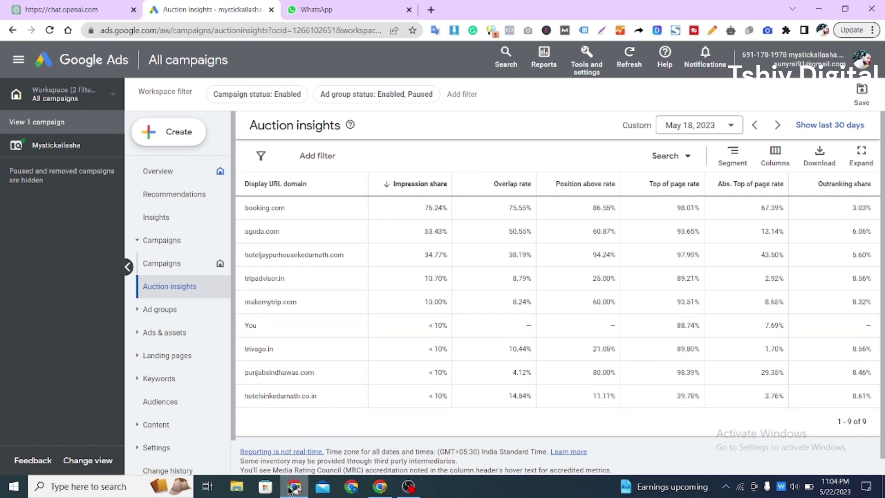
Return to the campaigns table and examine the Mystickailasha campaign's interaction and average cost figures
left_click(162, 263)
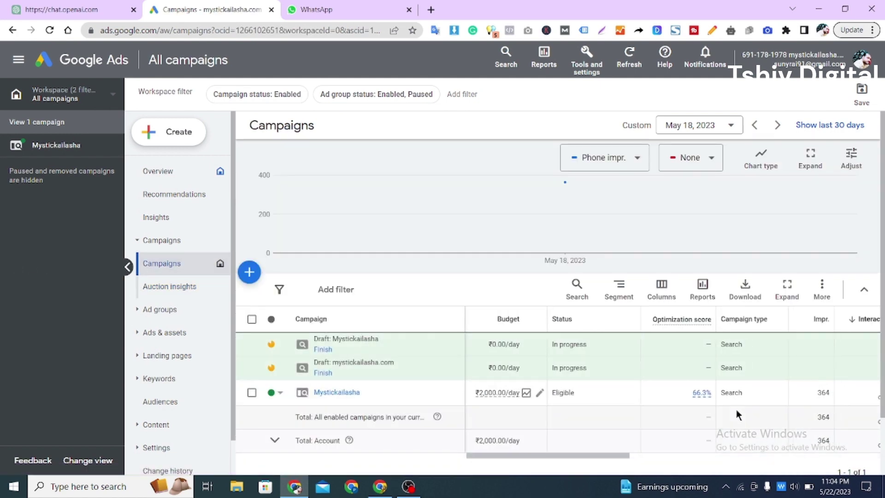
scroll(737, 409, "right", 5)
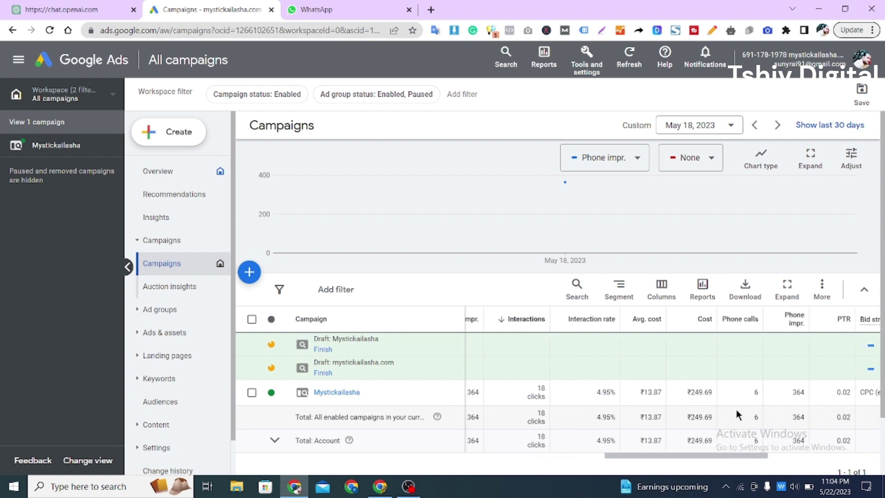
scroll(737, 410, "right", 4)
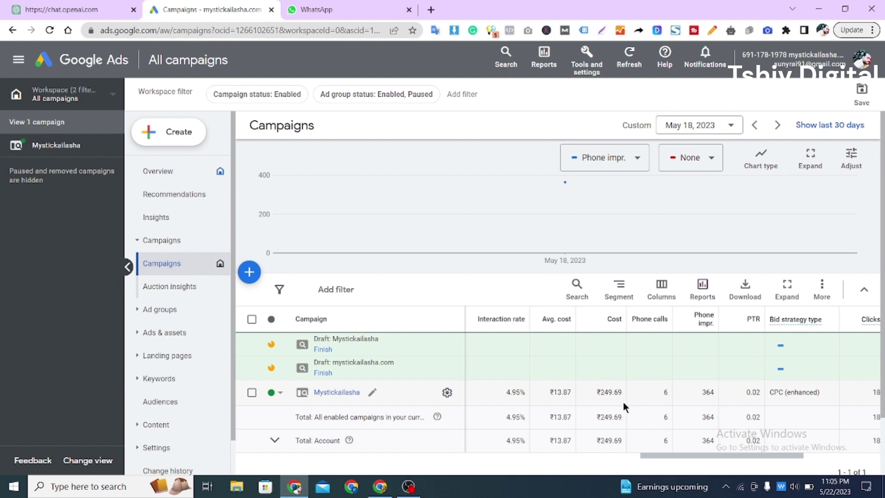
double_click(552, 392)
left_click(550, 399)
double_click(567, 393)
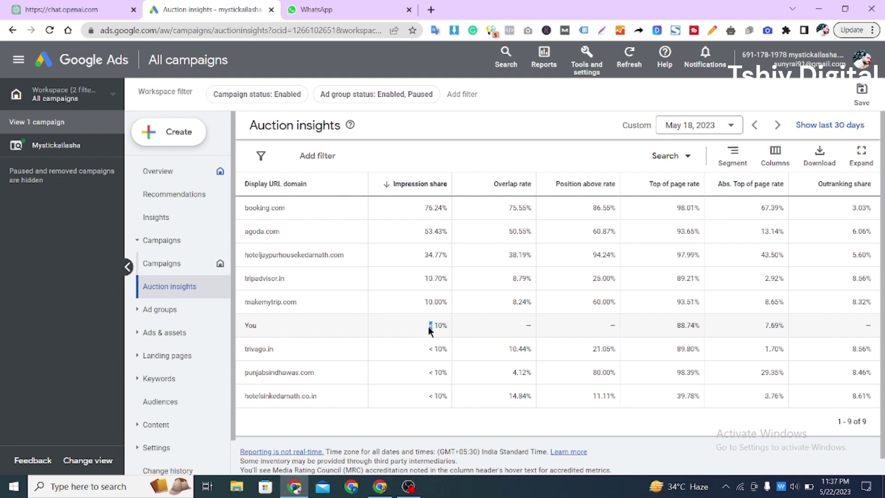
Compare your own impression share with the competing domains in the May 18, 2023 auction insights
double_click(428, 326)
left_click(399, 332)
double_click(437, 326)
left_click(410, 325)
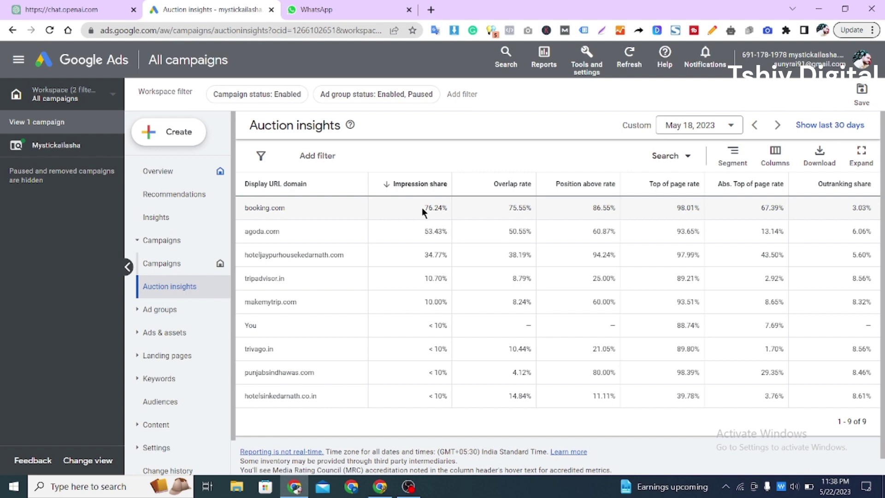
triple_click(434, 326)
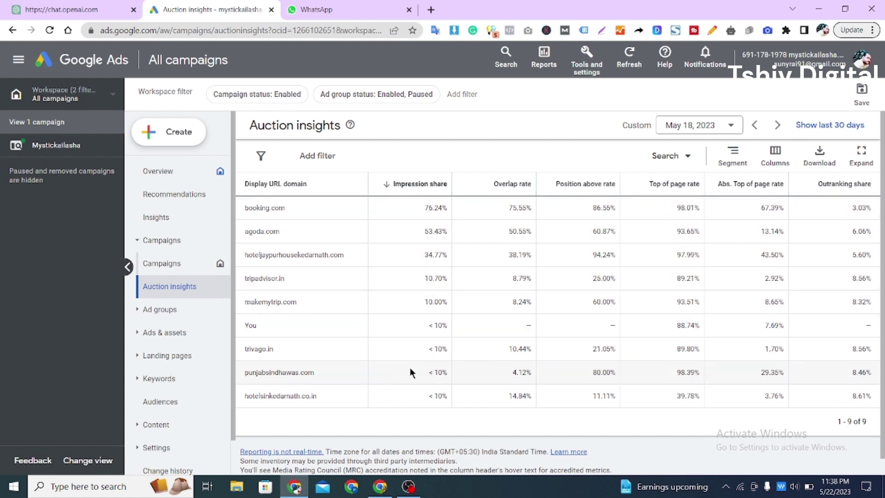
double_click(431, 325)
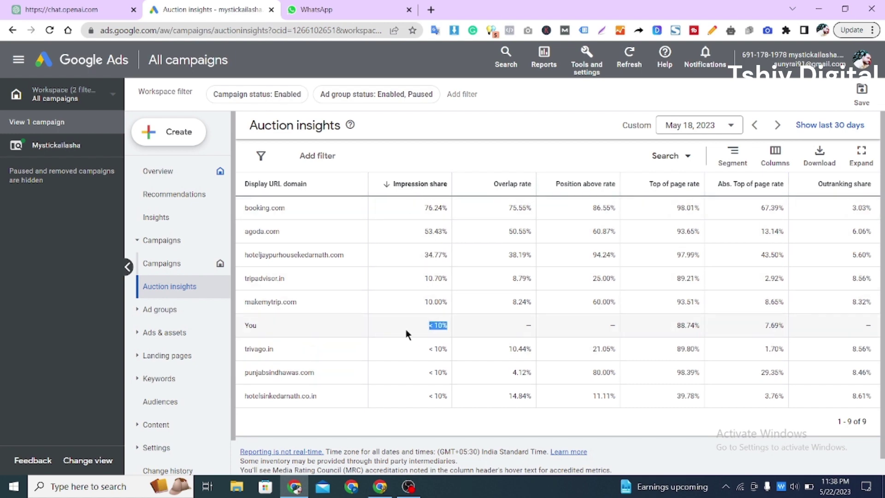
left_click(406, 329)
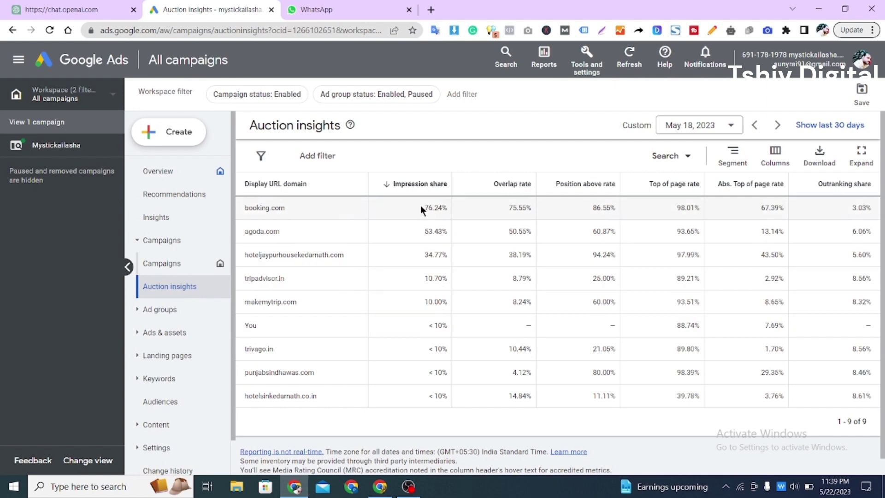
double_click(427, 325)
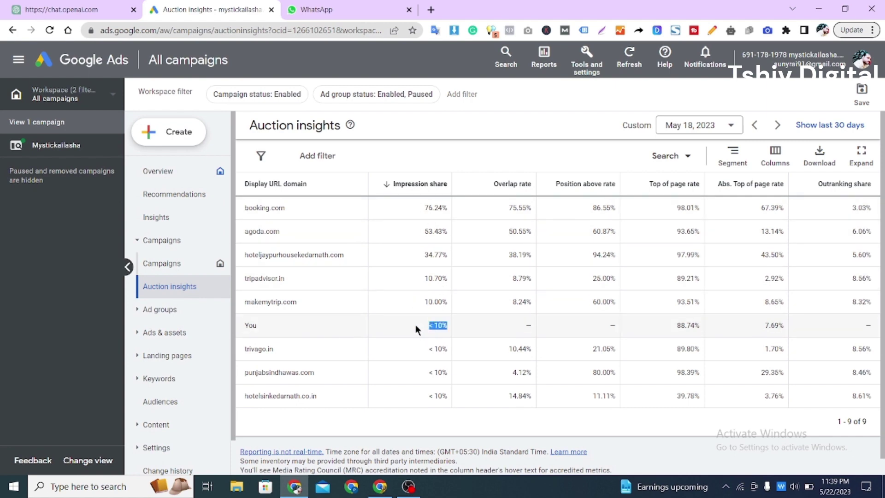
left_click(415, 325)
double_click(430, 325)
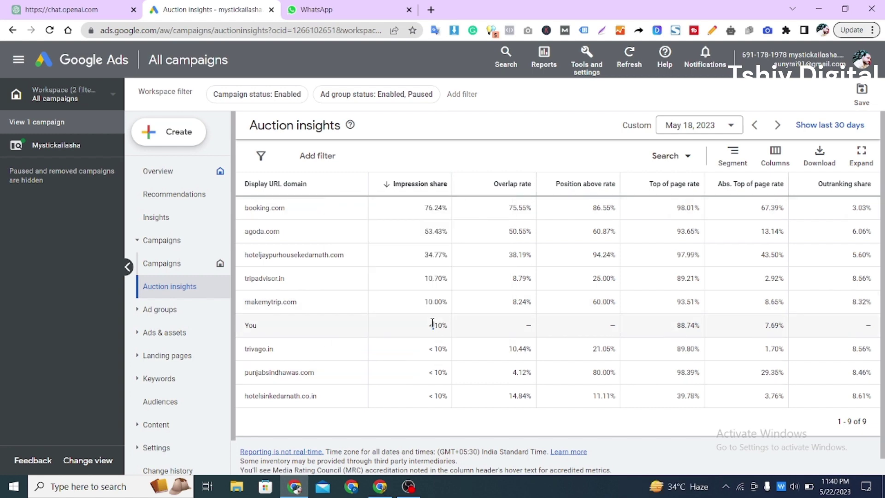
left_click_drag(432, 322, 416, 325)
left_click(415, 325)
Set the auction insights date to May 21, 2023 and check your own impression share for that day
left_click(707, 128)
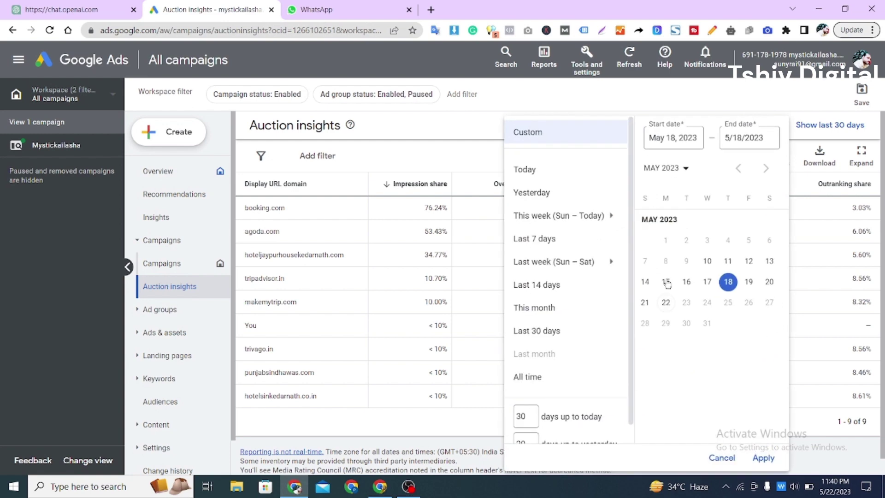
left_click(769, 281)
left_click(645, 302)
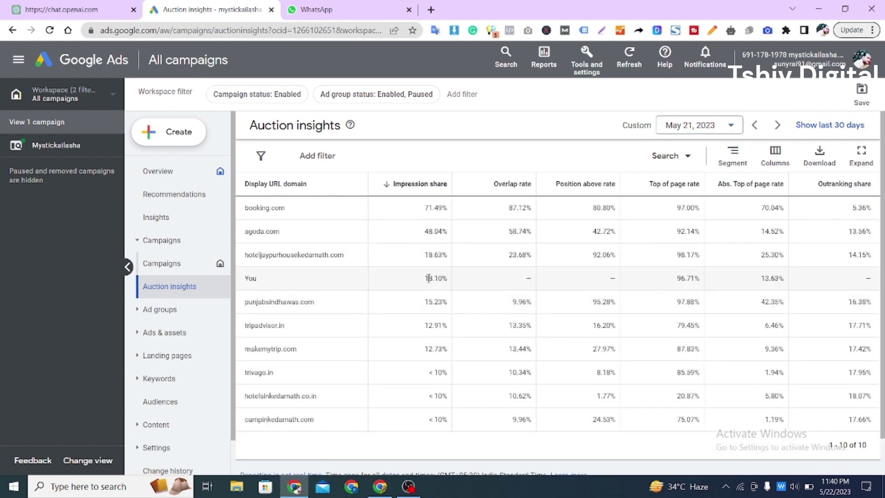
double_click(429, 279)
left_click(477, 258)
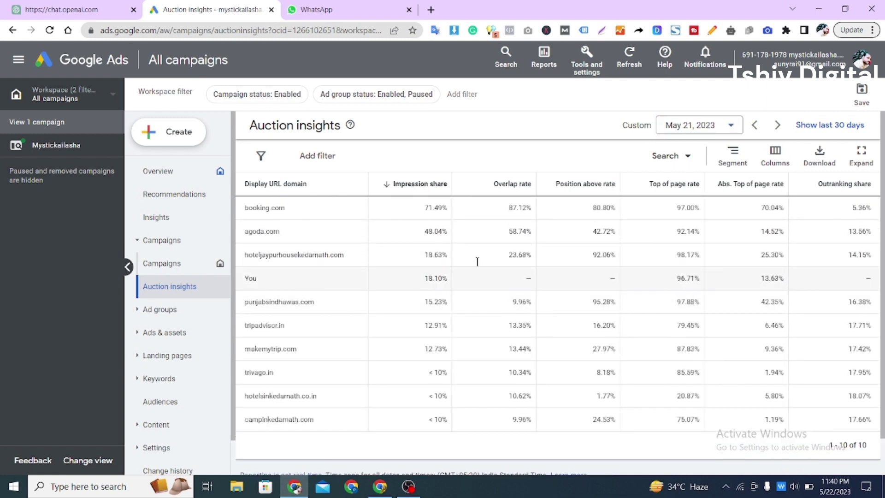
Set the auction insights date to May 22, 2023
left_click(713, 125)
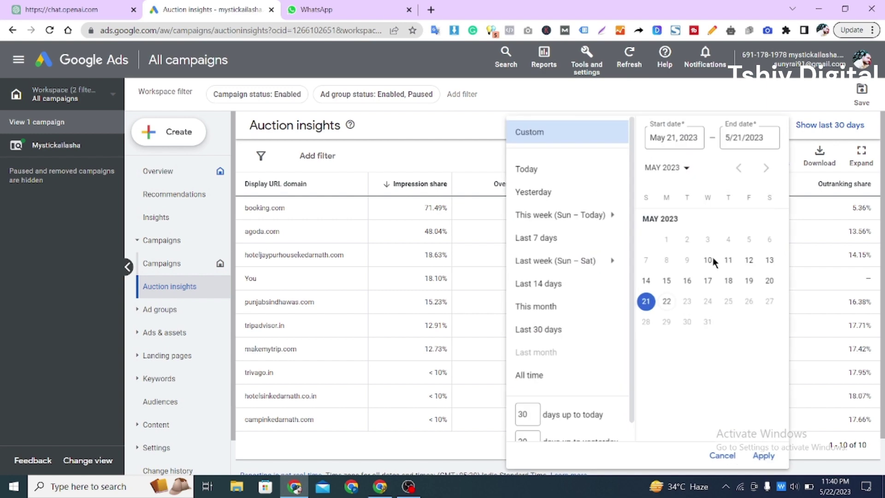
left_click(666, 302)
left_click(666, 302)
left_click(758, 455)
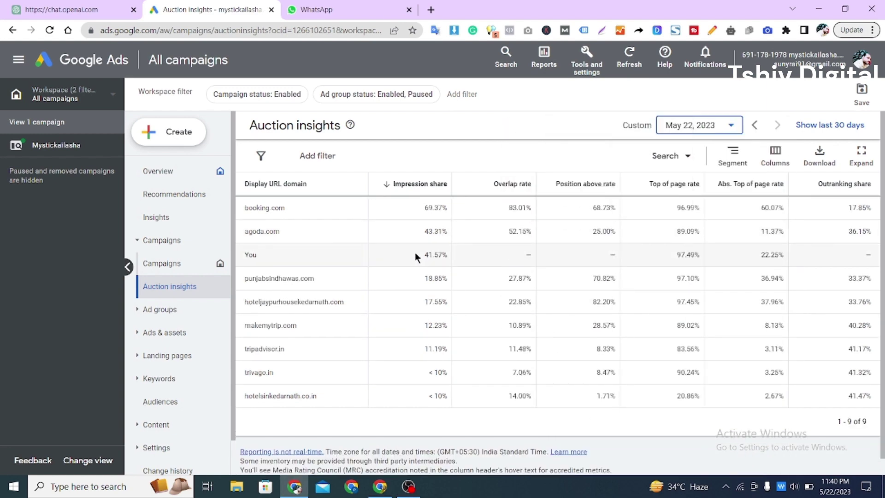
Examine your own impression share against competitors such as booking.com and agoda.com for May 22, 2023
double_click(422, 255)
left_click(400, 253)
left_click_drag(424, 254, 449, 255)
left_click(417, 256)
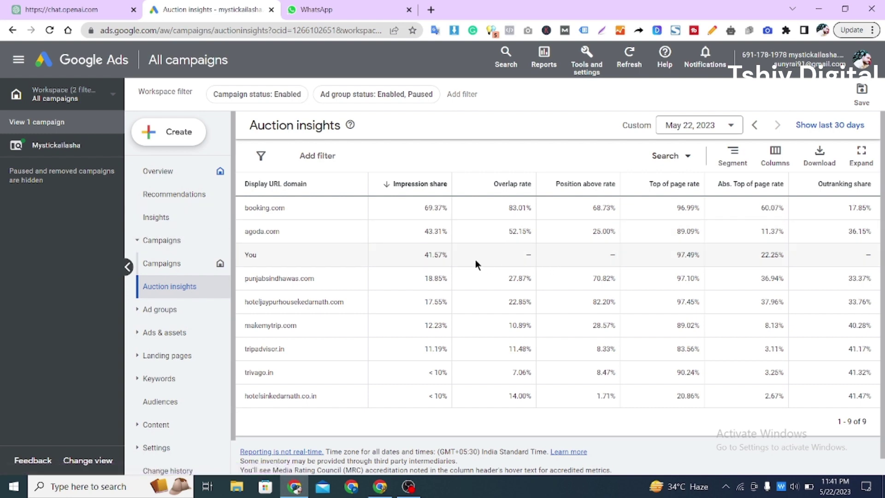
left_click_drag(450, 256, 409, 254)
left_click(409, 254)
left_click(408, 254)
double_click(421, 257)
left_click(408, 259)
left_click(395, 256)
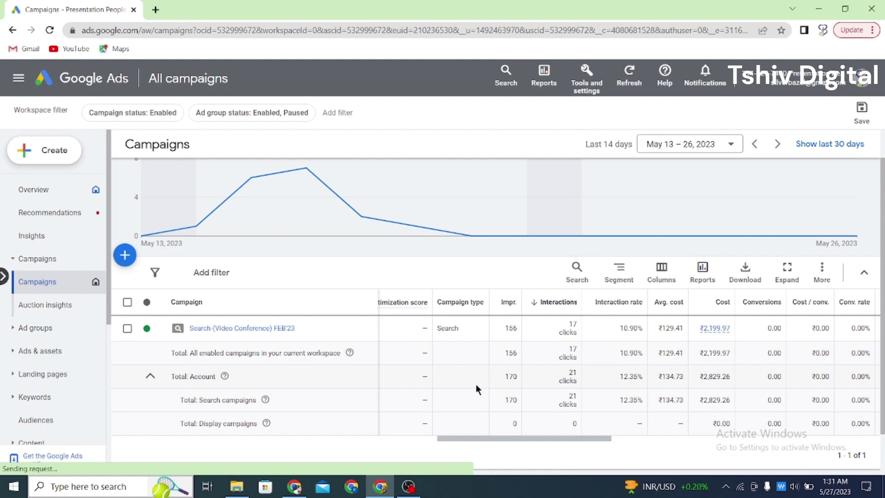
Review the impressions, interactions and cost totals of the enabled campaigns in the video conferencing account
scroll(510, 391, "left", 3)
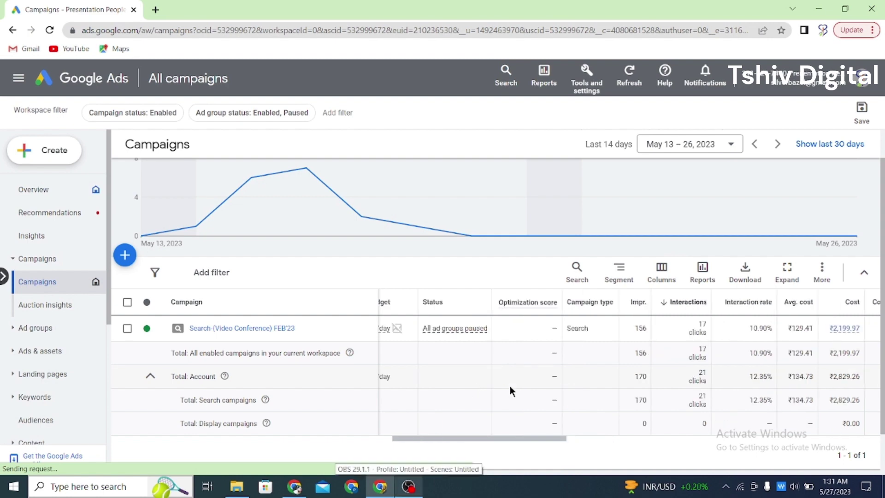
scroll(574, 374, "right", 3)
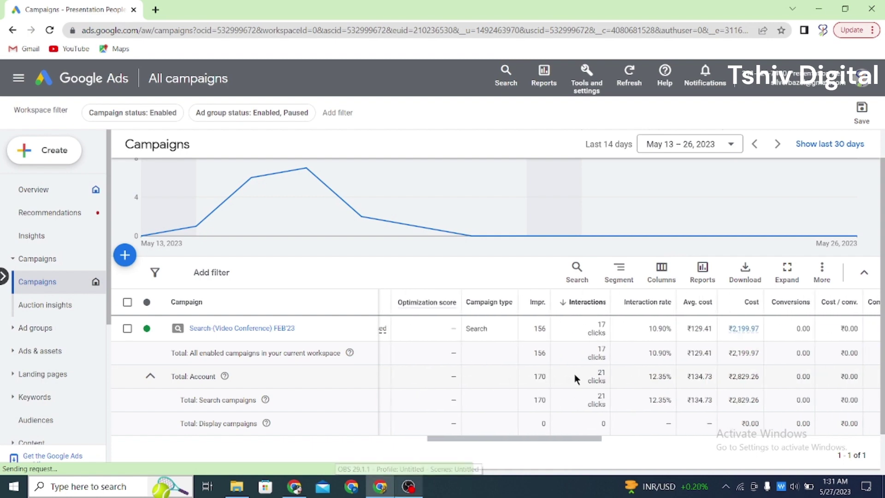
left_click_drag(534, 358, 759, 353)
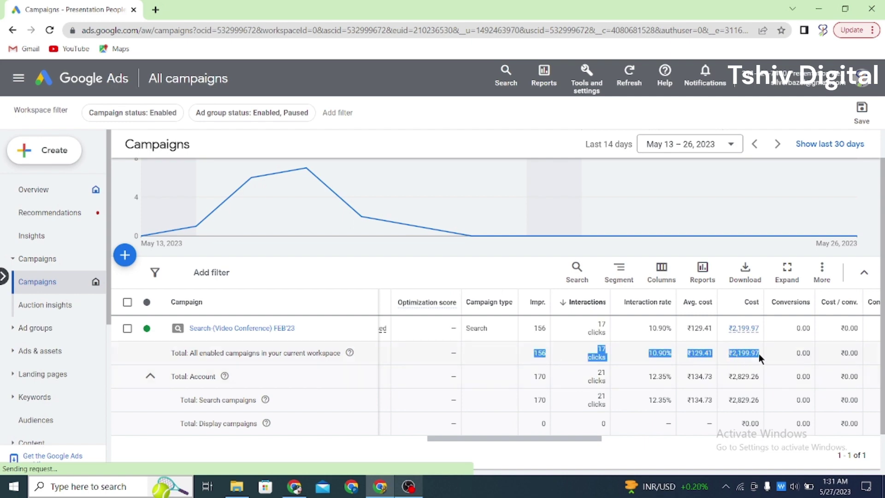
left_click(760, 353)
Open the Search (Video Conference) FEB'23 campaign's ad groups and review their clicks, cost and search impression share
scroll(582, 356, "right", 3)
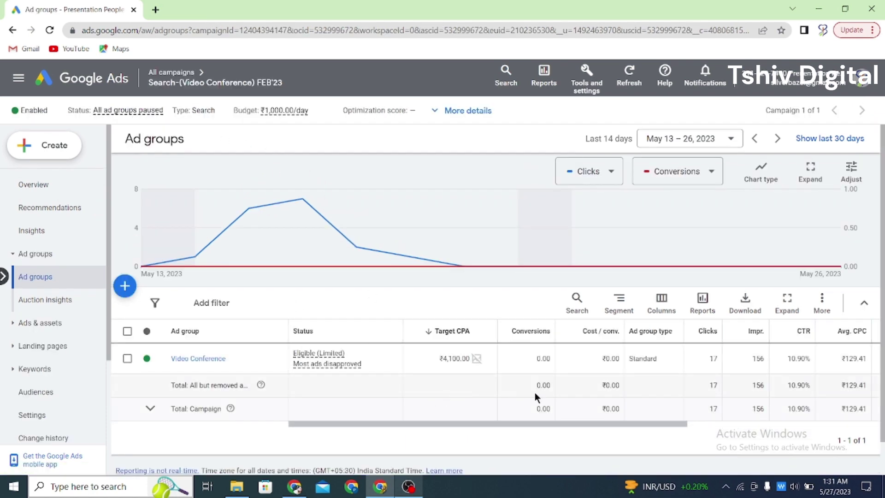
scroll(535, 394, "right", 2)
scroll(534, 392, "right", 3)
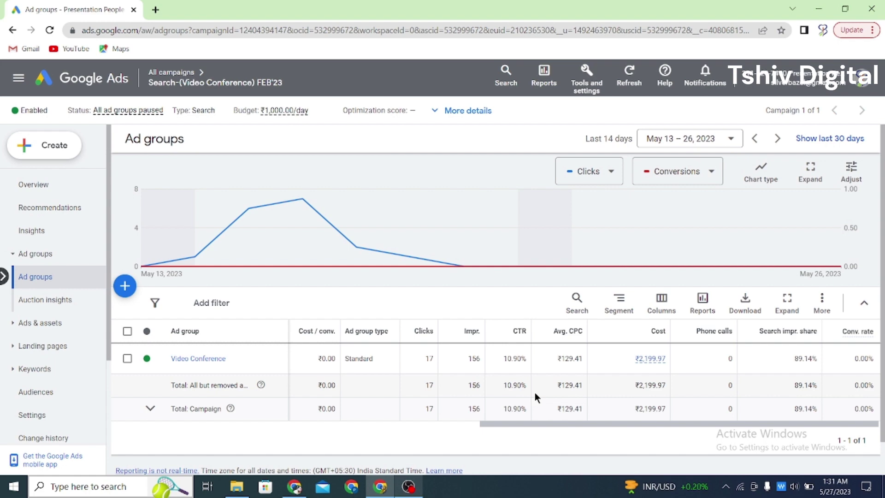
Open the Video Conference campaign's auction insights and compare your impression share with the listed competitors
left_click(36, 300)
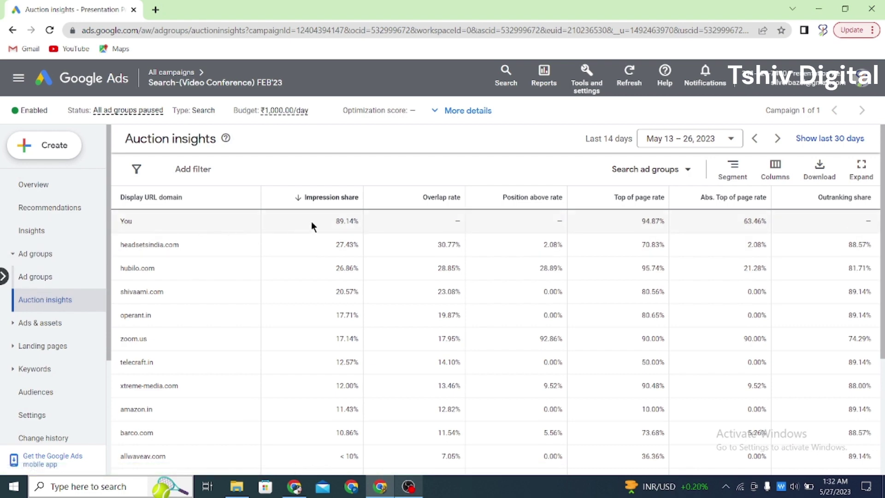
left_click_drag(336, 222, 359, 222)
double_click(127, 222)
left_click(343, 217)
scroll(332, 345, "down", 3)
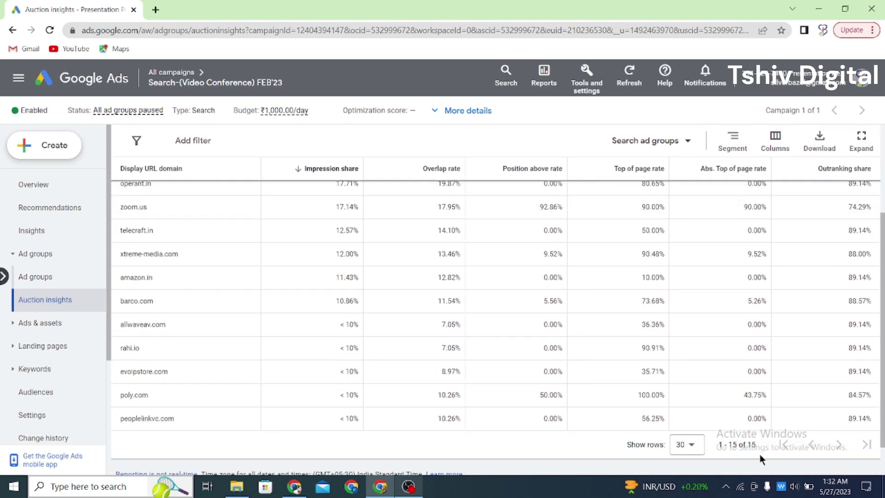
scroll(189, 309, "up", 3)
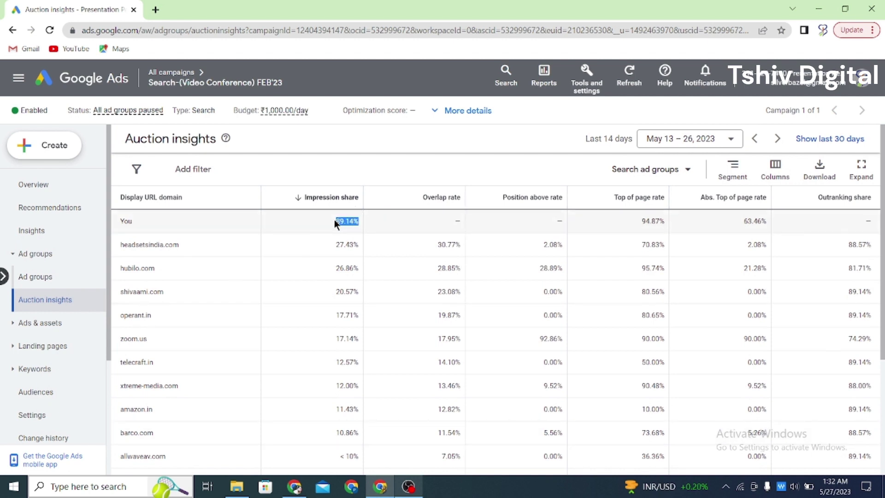
left_click(311, 221)
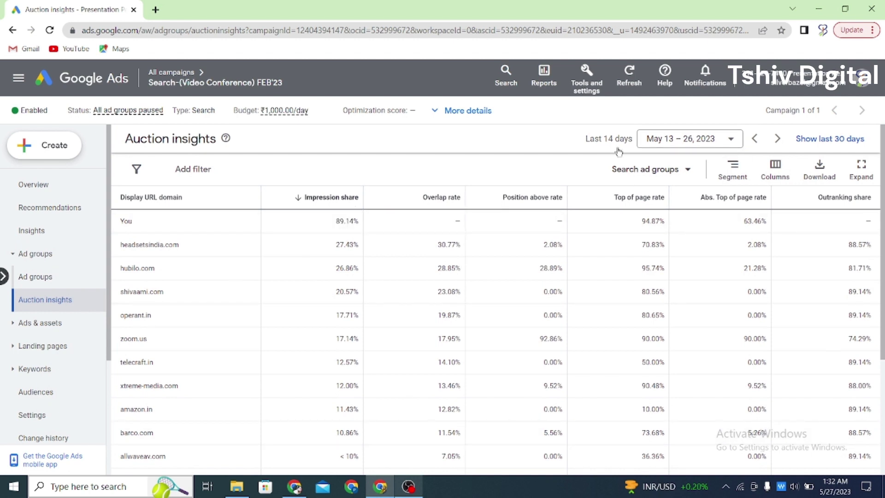
triple_click(337, 221)
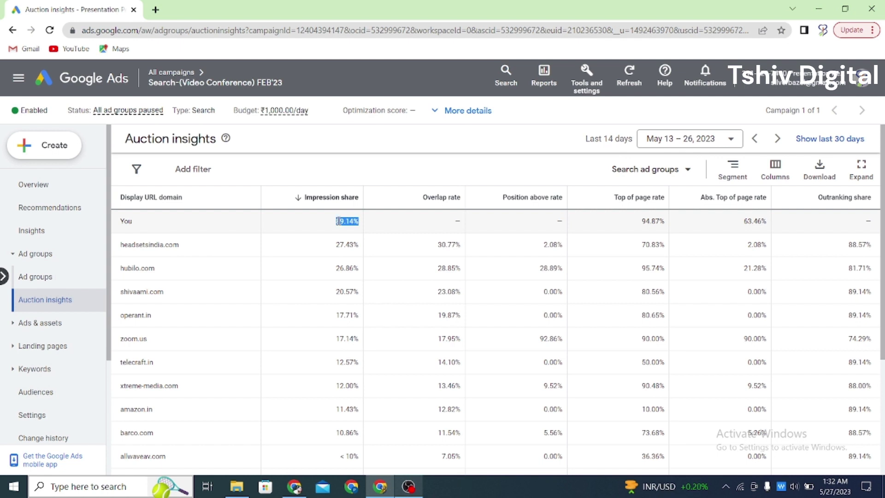
left_click(295, 222)
left_click(315, 222)
Open the campaign's search keywords and examine their clicks, CTR, cost and Quality Score
left_click(37, 254)
left_click(37, 323)
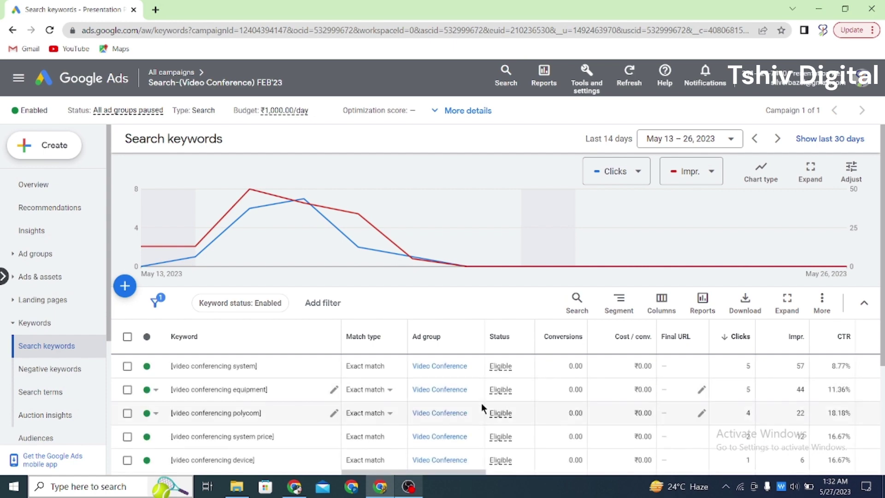
scroll(481, 402, "down", 3)
scroll(590, 397, "right", 5)
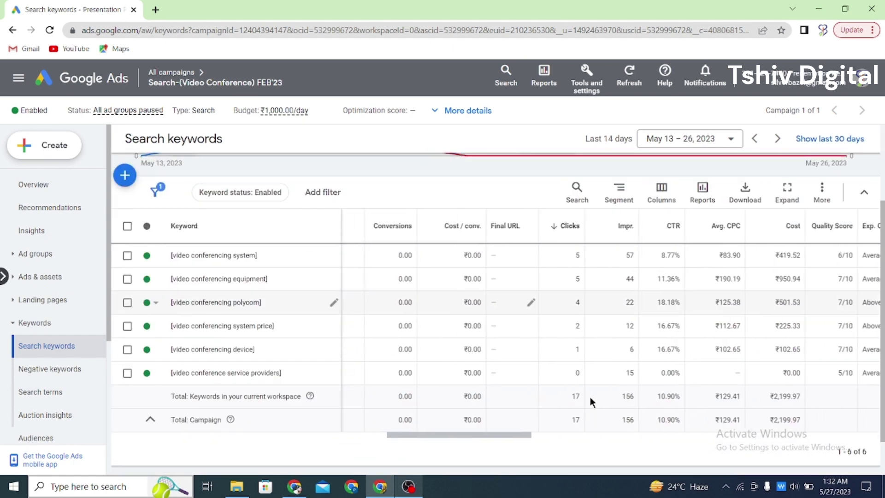
scroll(544, 396, "right", 2)
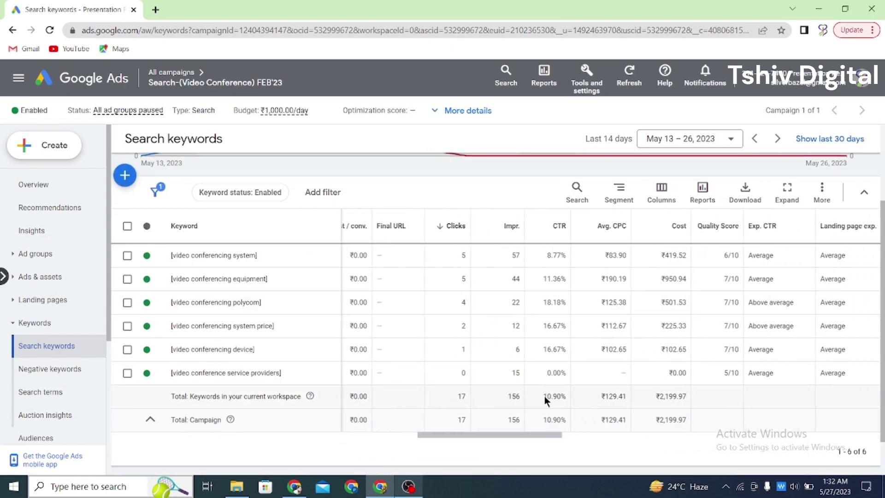
Review the total impressions, clicks and conversions of the campaign's search keywords
double_click(514, 397)
double_click(510, 397)
scroll(494, 394, "left", 5)
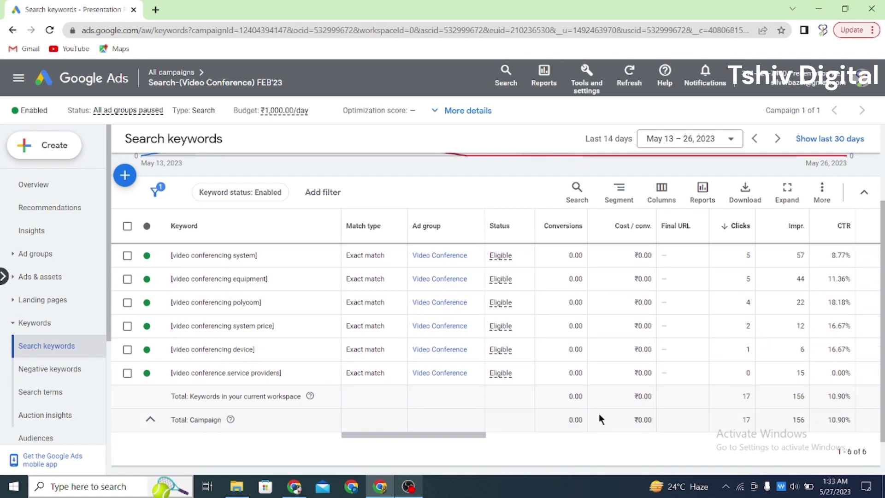
scroll(599, 418, "right", 5)
scroll(599, 415, "left", 2)
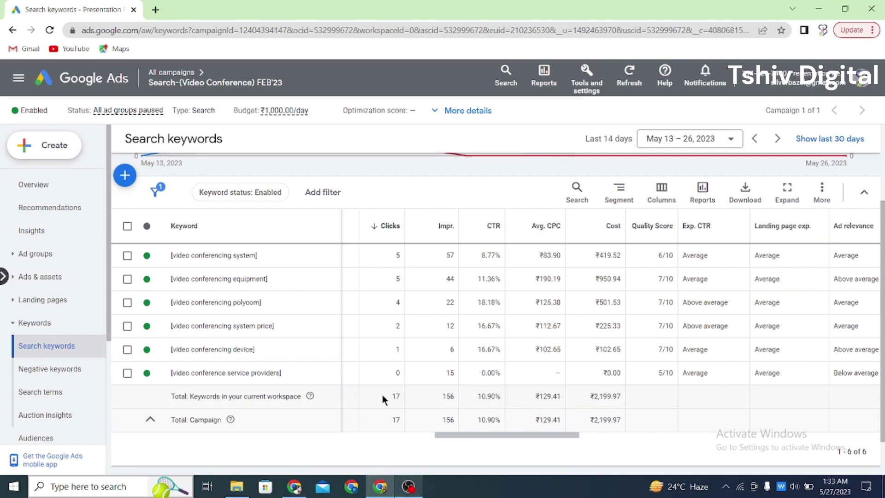
scroll(383, 396, "left", 5)
scroll(423, 402, "left", 2)
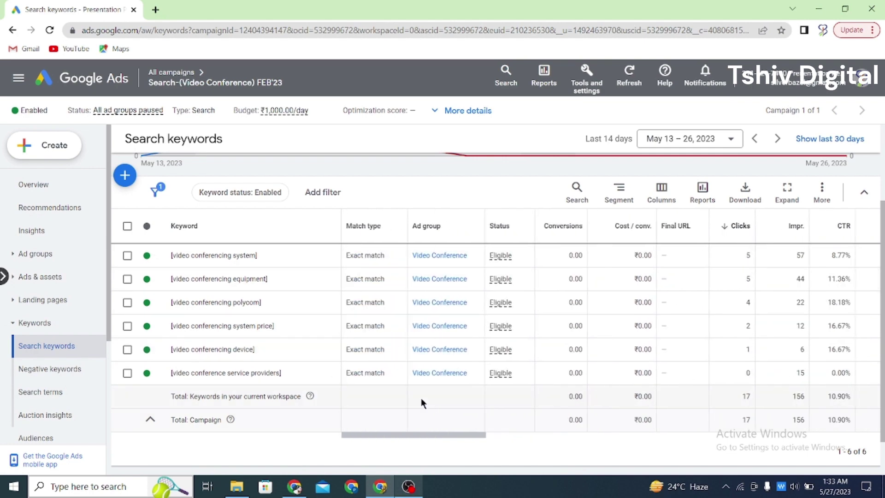
Examine the keywords' Quality Score, ad relevance, search impression share and share lost to rank
scroll(546, 404, "right", 5)
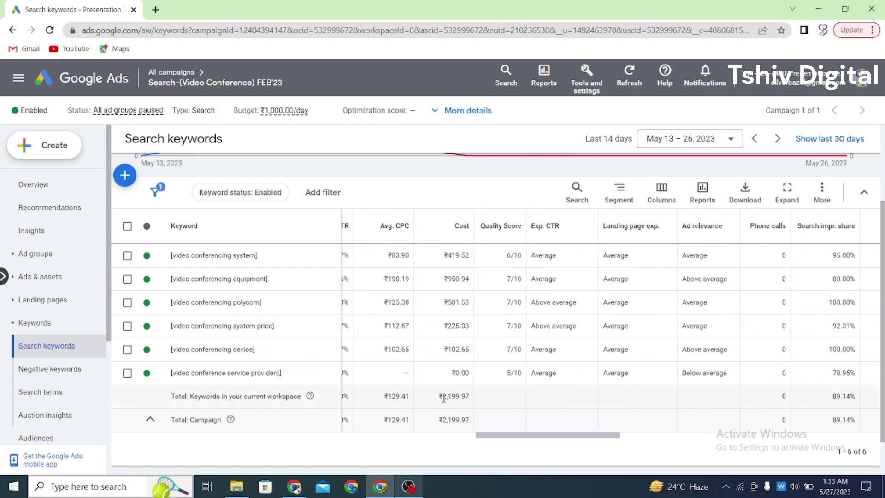
scroll(599, 391, "right", 5)
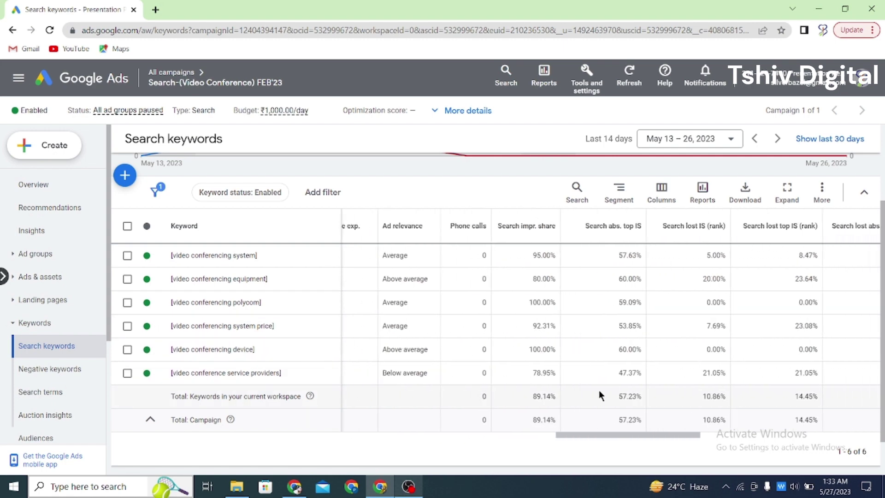
scroll(599, 392, "left", 4)
scroll(600, 394, "left", 5)
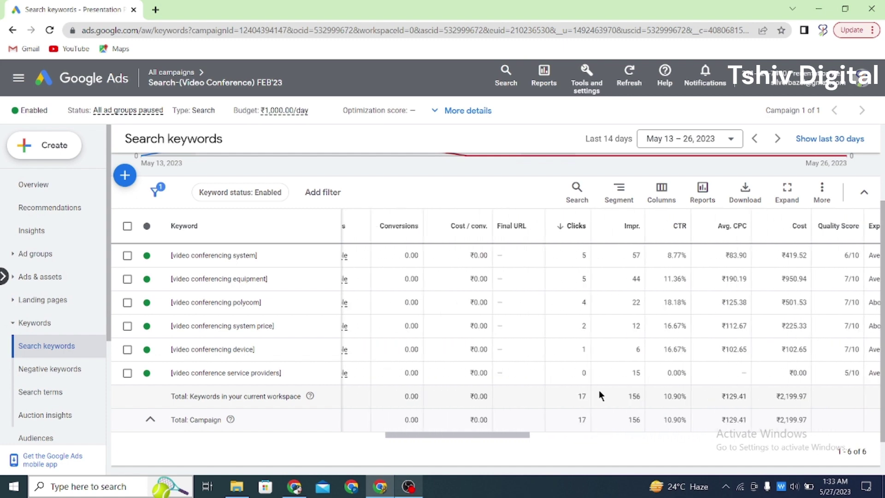
scroll(600, 396, "left", 4)
scroll(600, 396, "right", 6)
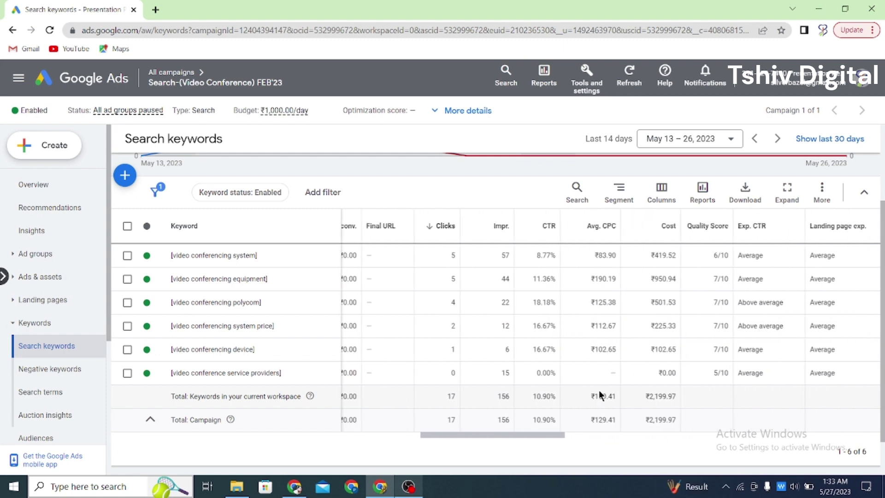
scroll(599, 390, "right", 2)
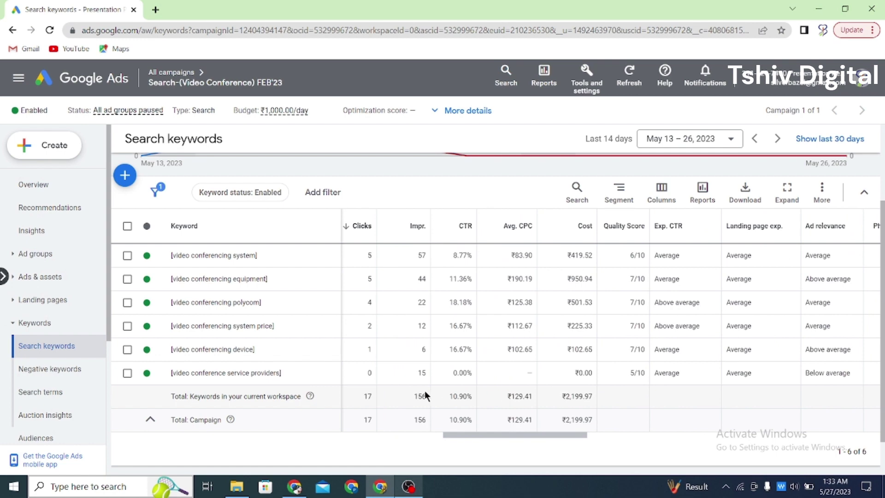
Compare the average CPC of the individual keywords with the average CPC in the totals row
left_click(399, 400)
scroll(397, 397, "left", 10)
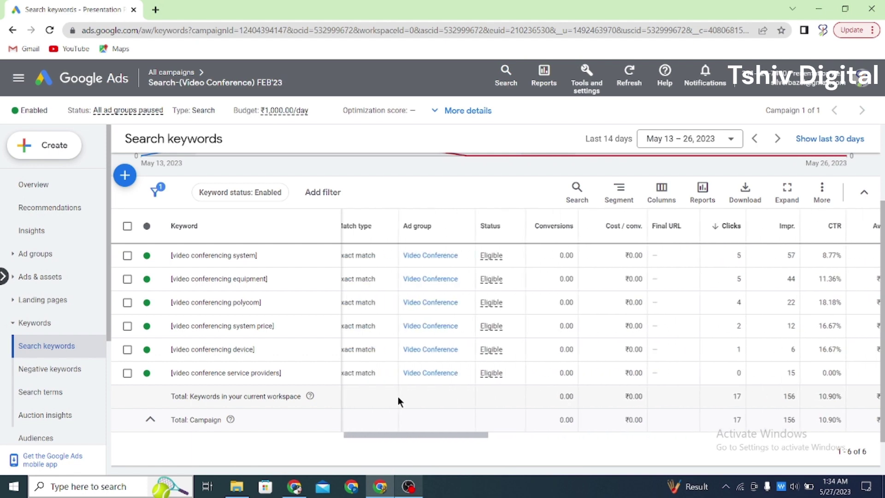
scroll(397, 397, "right", 10)
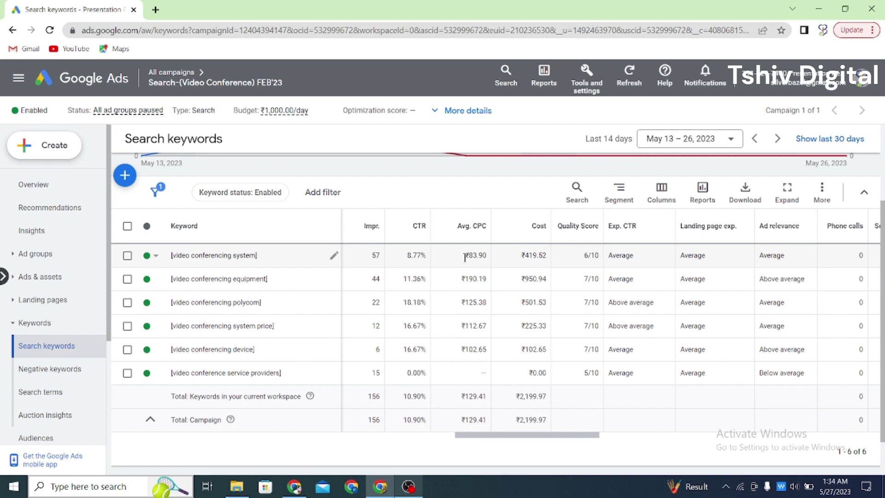
left_click_drag(464, 256, 463, 395)
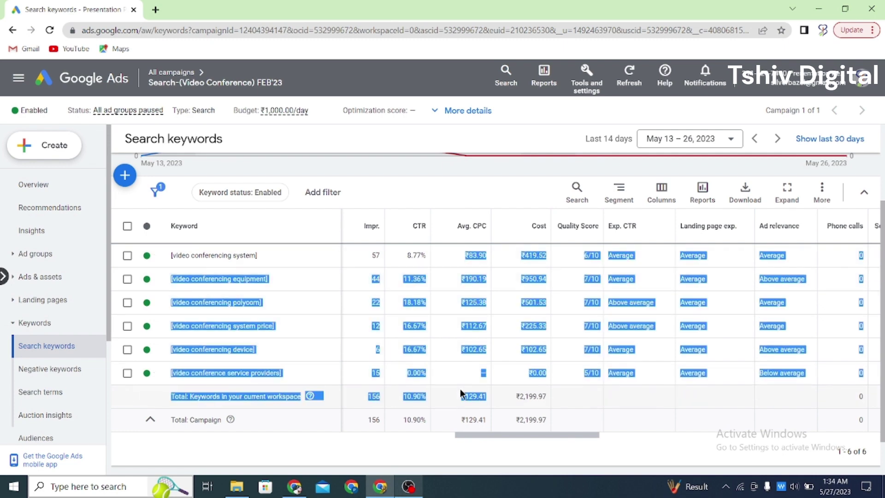
left_click(461, 393)
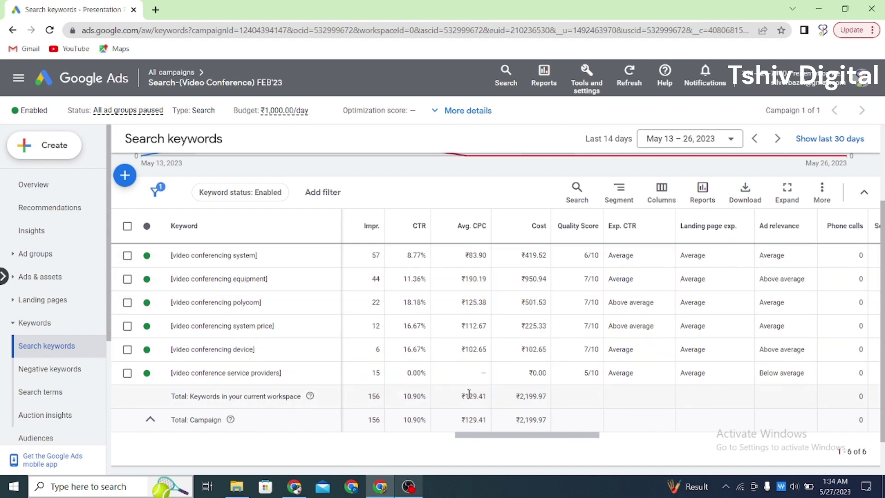
double_click(469, 396)
left_click(425, 396)
left_click_drag(487, 397, 459, 401)
scroll(459, 397, "left", 5)
scroll(492, 395, "right", 5)
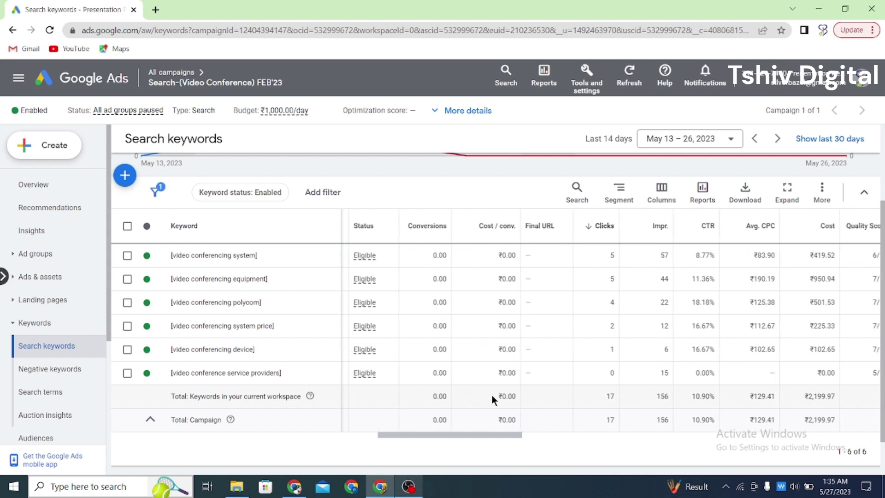
Check the total cost of the keywords in the current workspace
scroll(491, 395, "right", 2)
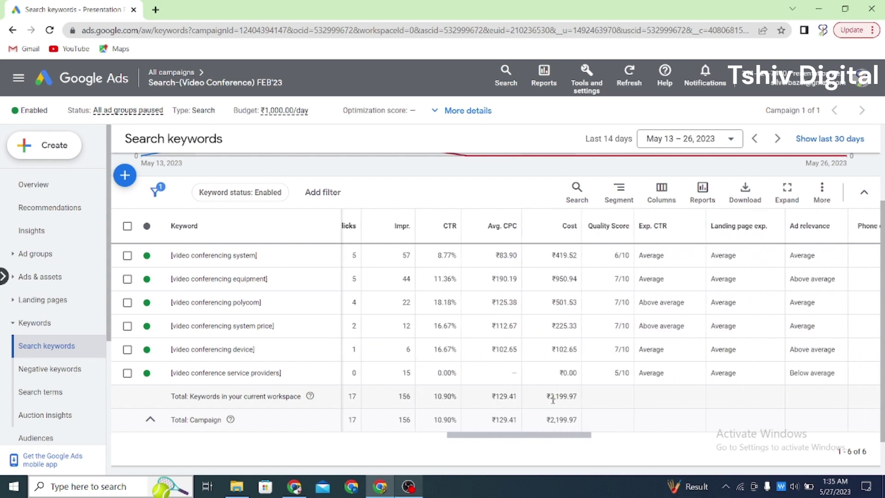
scroll(553, 399, "right", 1)
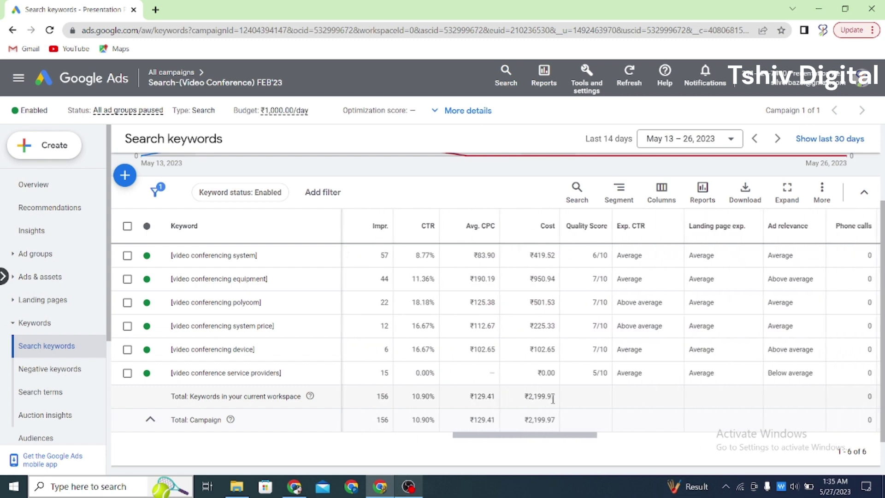
double_click(523, 400)
left_click(513, 397)
double_click(521, 397)
left_click(522, 397)
left_click_drag(521, 396, 522, 397)
Open the campaign's ad groups and set the date range to the last 14 days
left_click(35, 253)
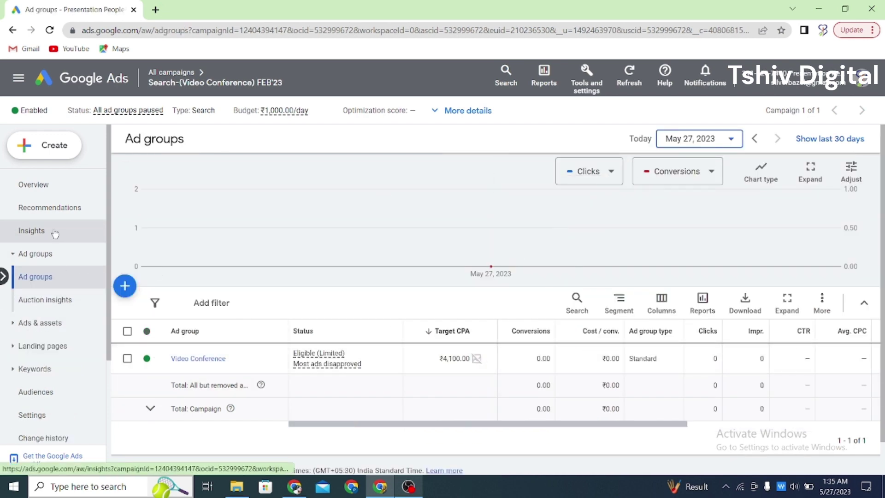
scroll(55, 317, "down", 2)
scroll(56, 317, "up", 2)
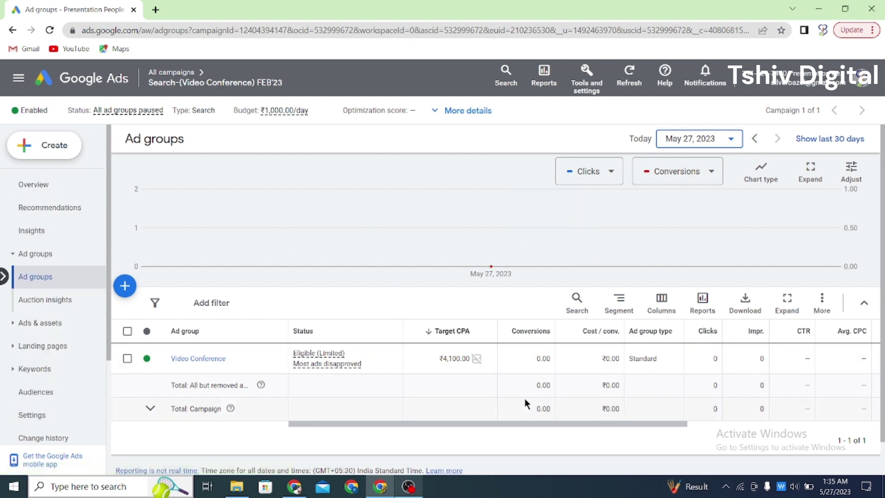
scroll(557, 391, "right", 3)
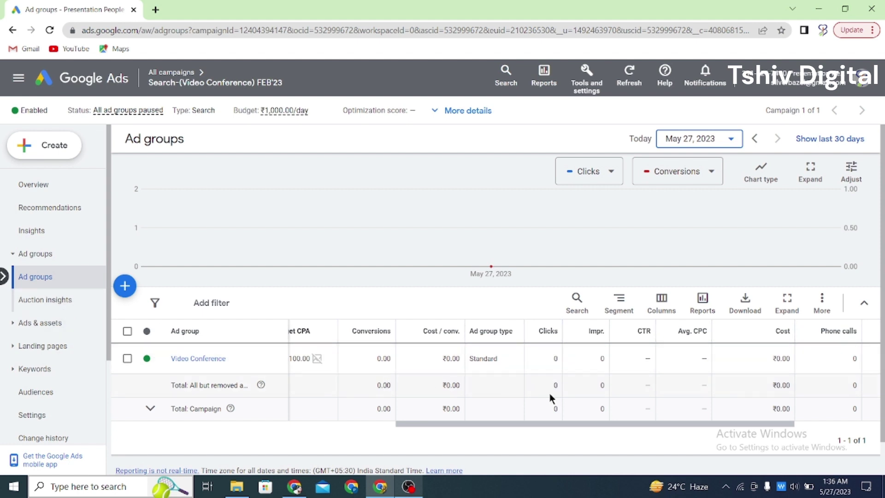
left_click(680, 140)
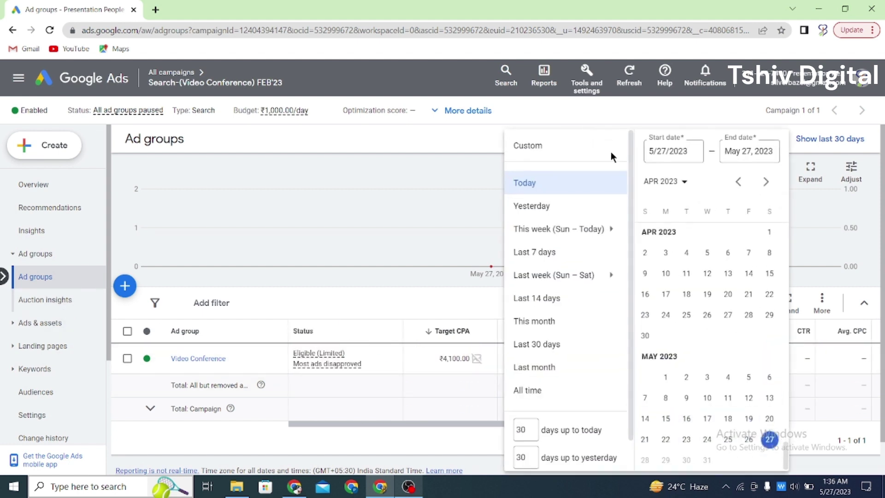
left_click(532, 299)
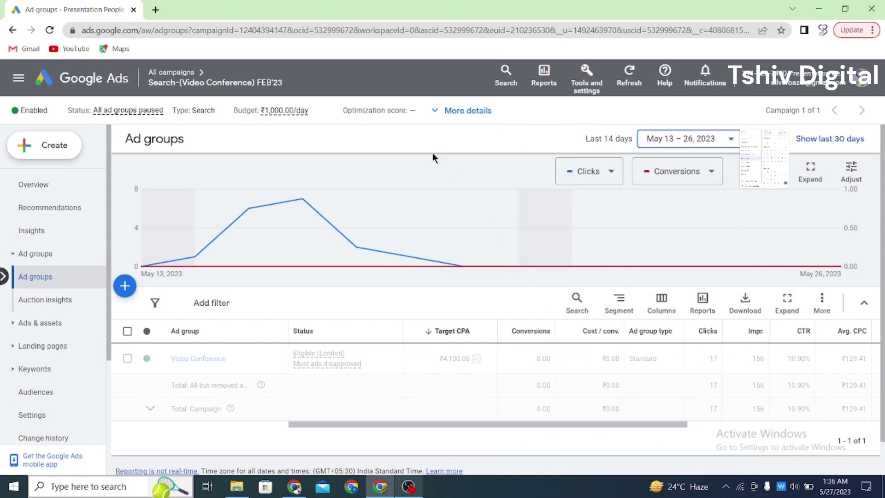
scroll(600, 382, "right", 4)
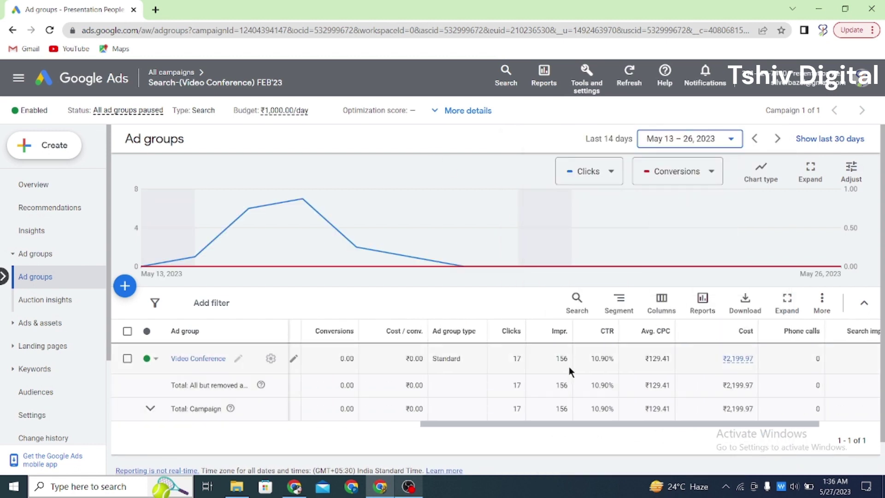
Review the Video Conference ad group's impressions and clicks against the totals row
left_click_drag(568, 362, 556, 387)
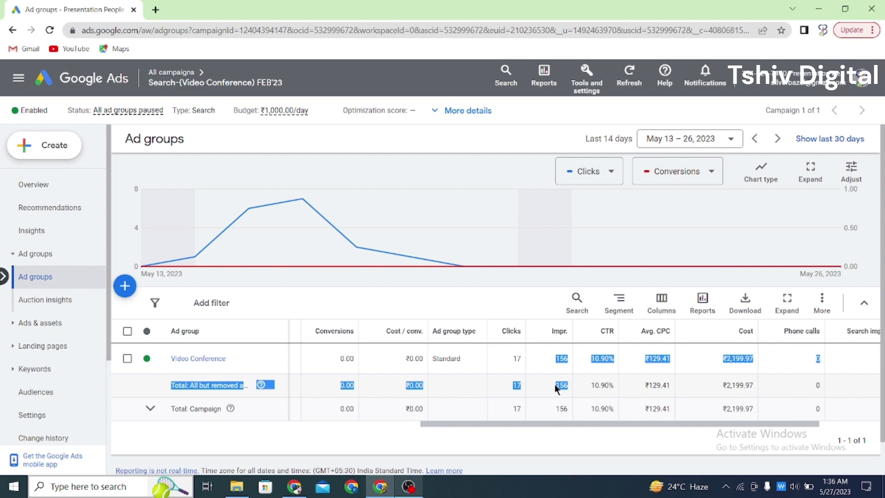
left_click(554, 384)
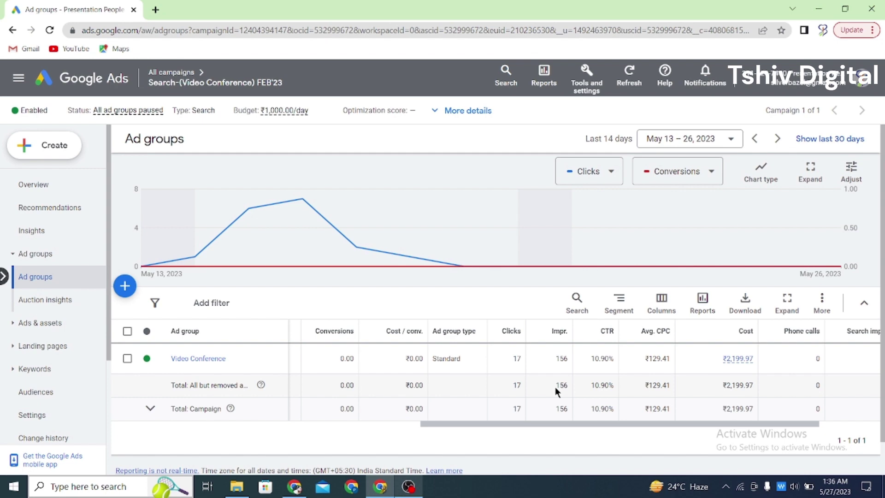
scroll(414, 385, "right", 1)
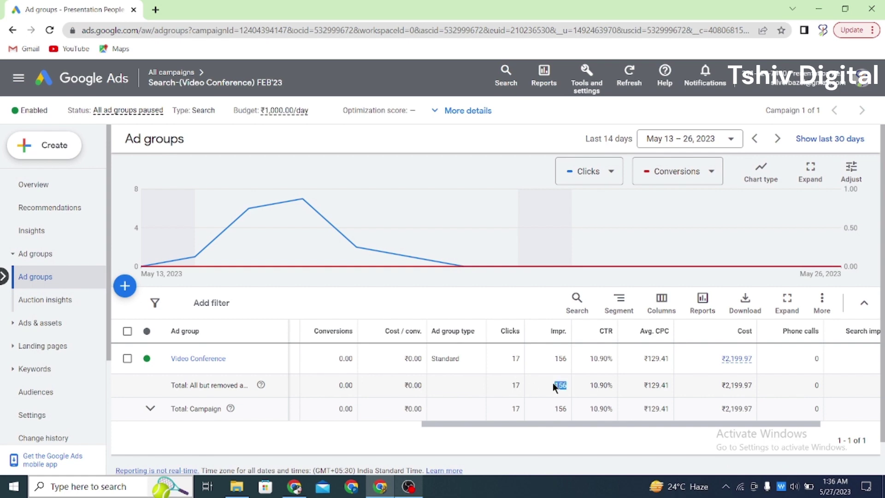
left_click(528, 382)
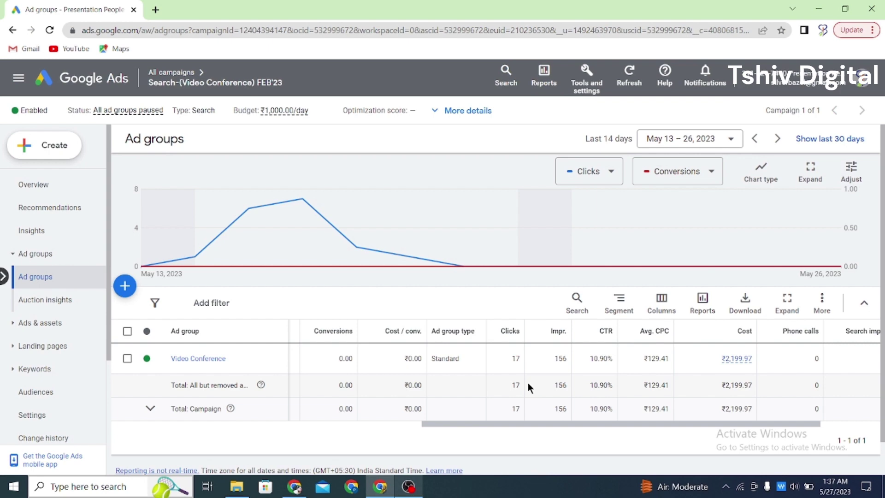
scroll(528, 383, "right", 2)
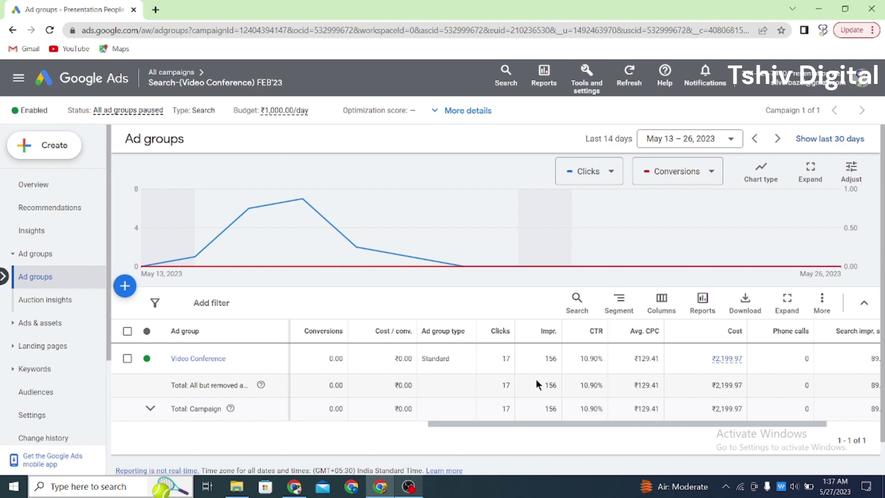
Switch to the browser window with the Mystickailasha campaign and review its ad groups' clicks, impressions, cost and conversions
left_click(293, 492)
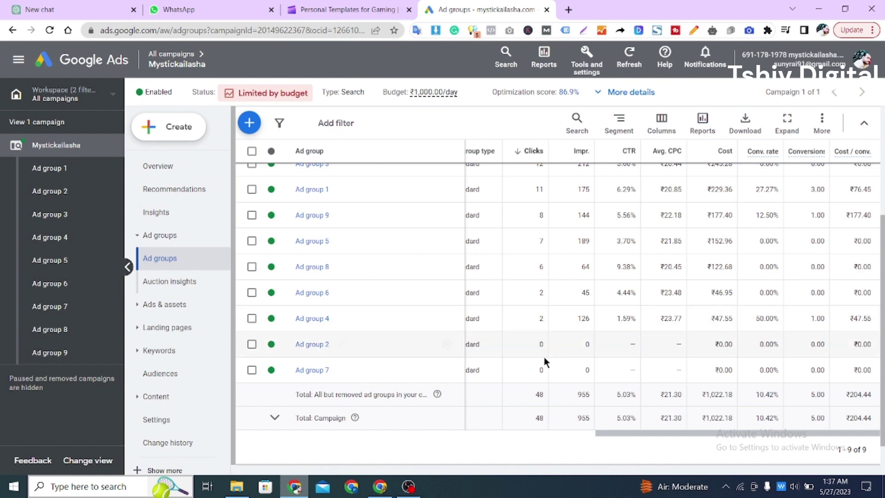
scroll(628, 316, "up", 2)
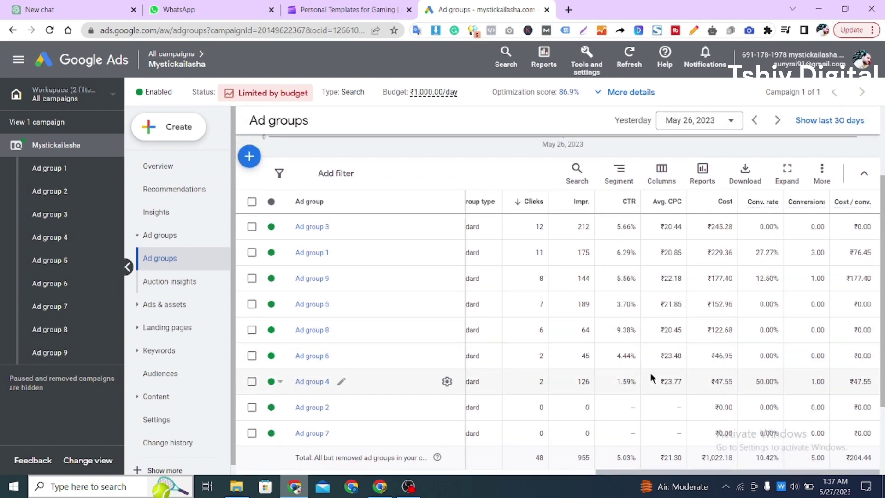
scroll(707, 418, "down", 1)
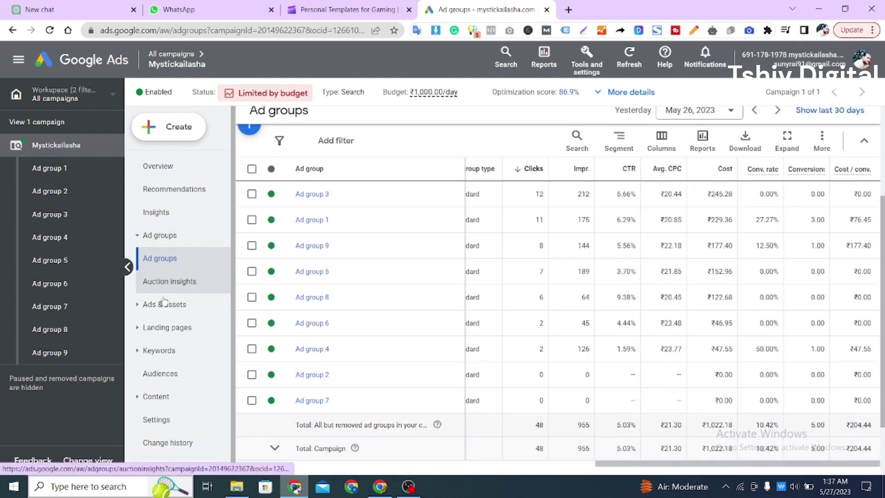
Open the Mystickailasha campaign's auction insights and check your own impression share against the listed competitors
left_click(161, 374)
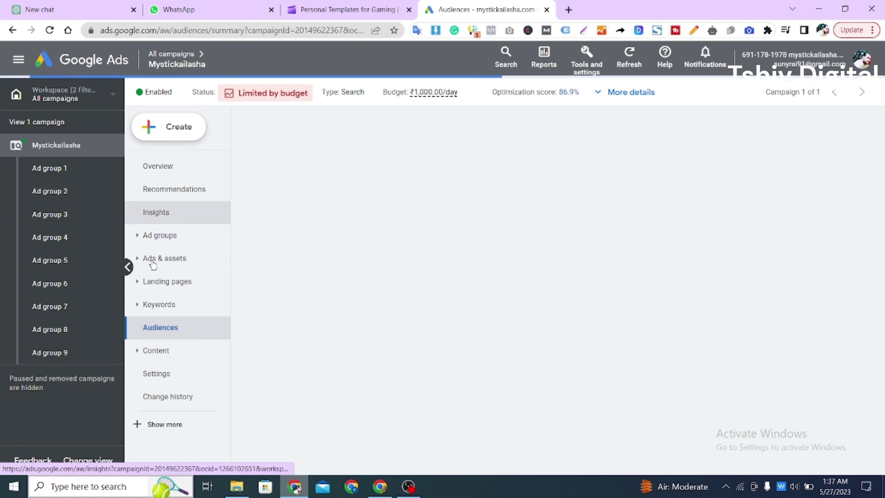
left_click(149, 237)
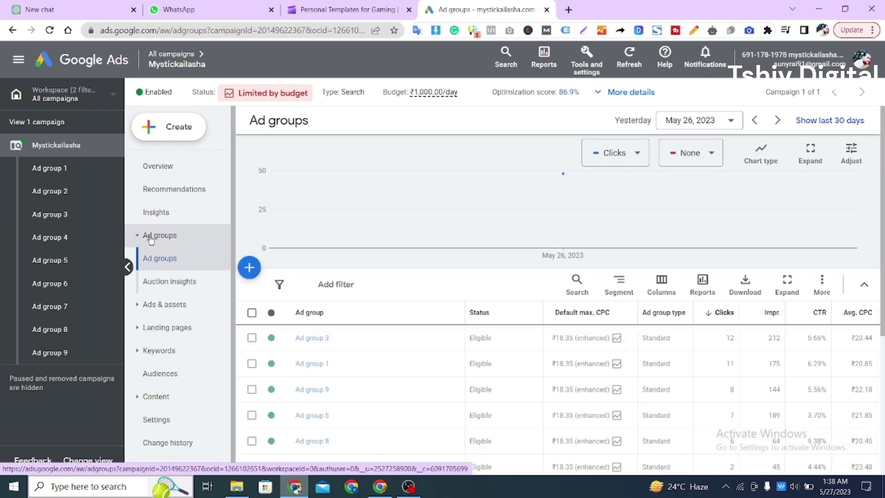
left_click(163, 285)
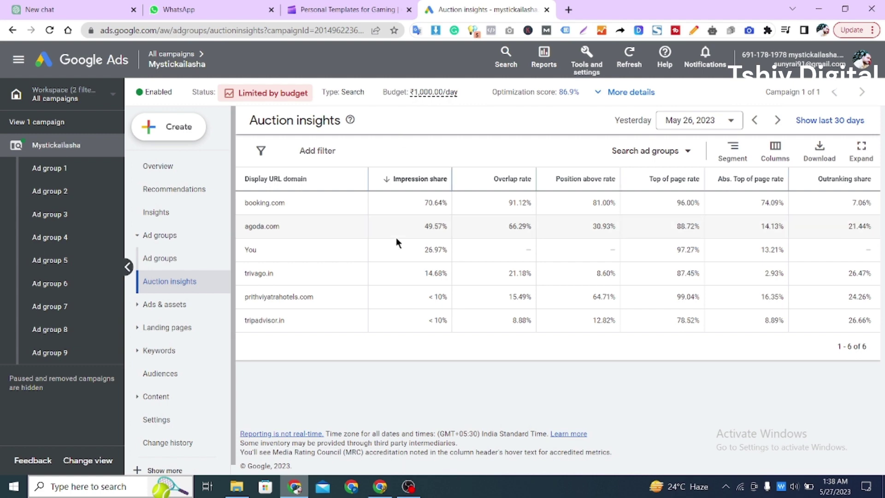
double_click(250, 248)
double_click(427, 249)
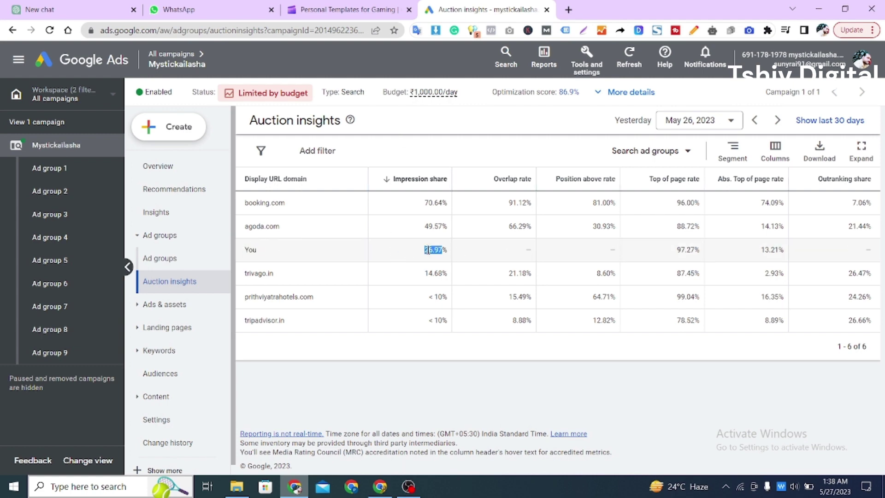
left_click(425, 250)
double_click(425, 249)
left_click(415, 251)
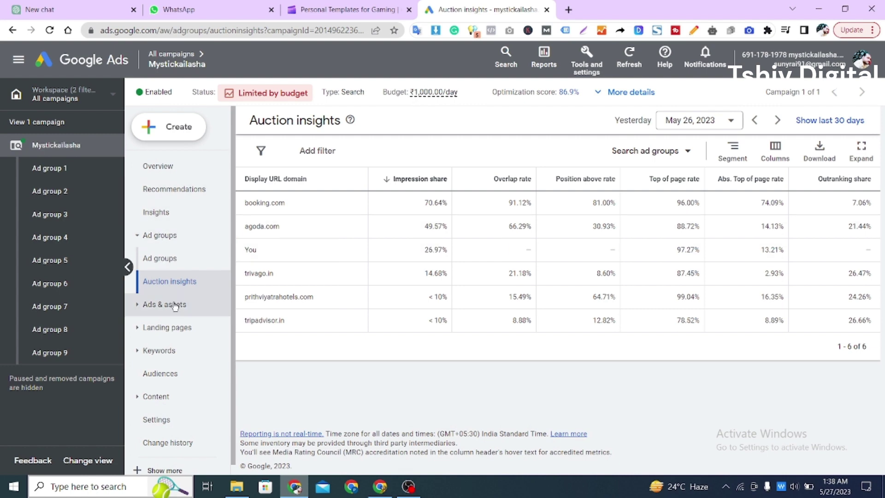
double_click(429, 250)
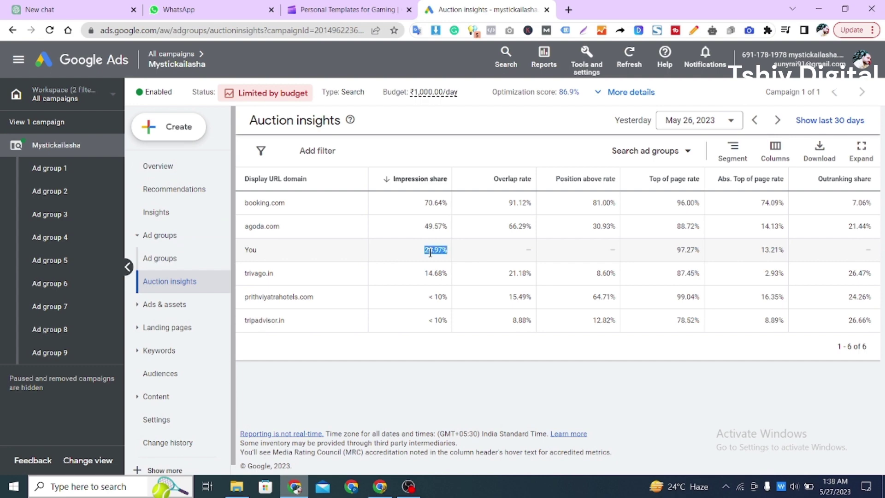
Open the Mystickailasha campaign's search keywords and review their clicks, impressions, cost and Quality Score
left_click(405, 257)
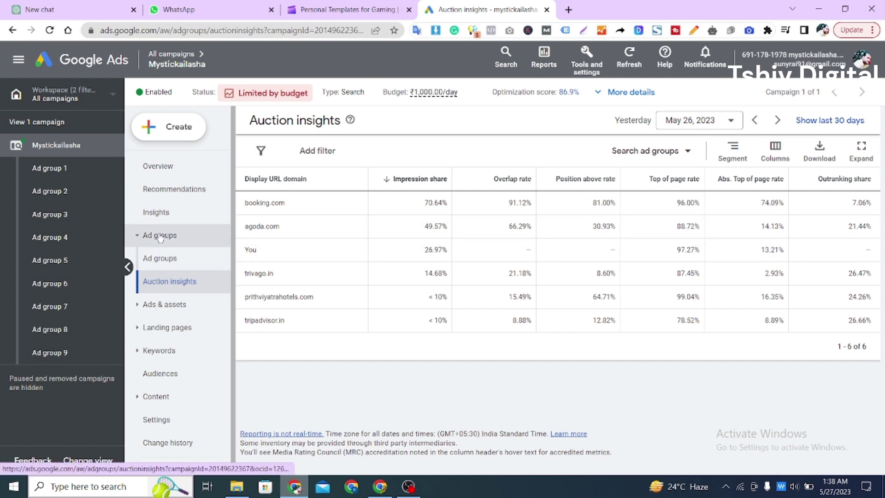
scroll(159, 239, "down", 1)
left_click(158, 340)
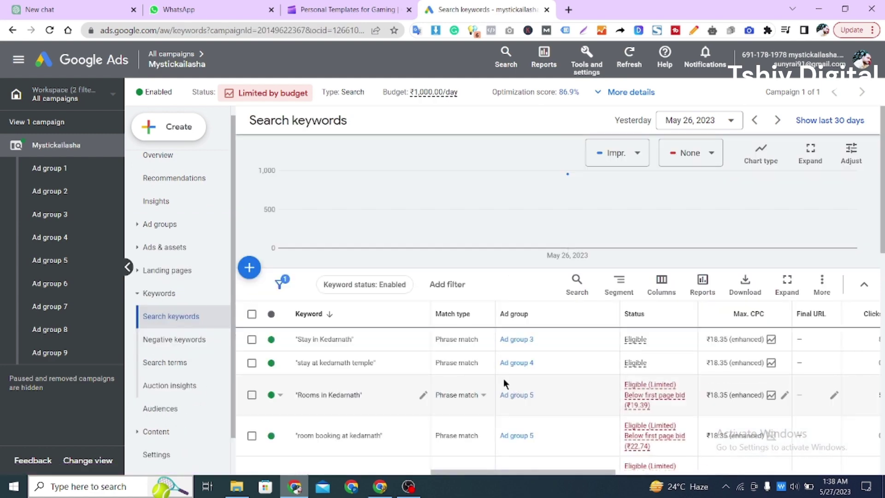
scroll(504, 381, "down", 3)
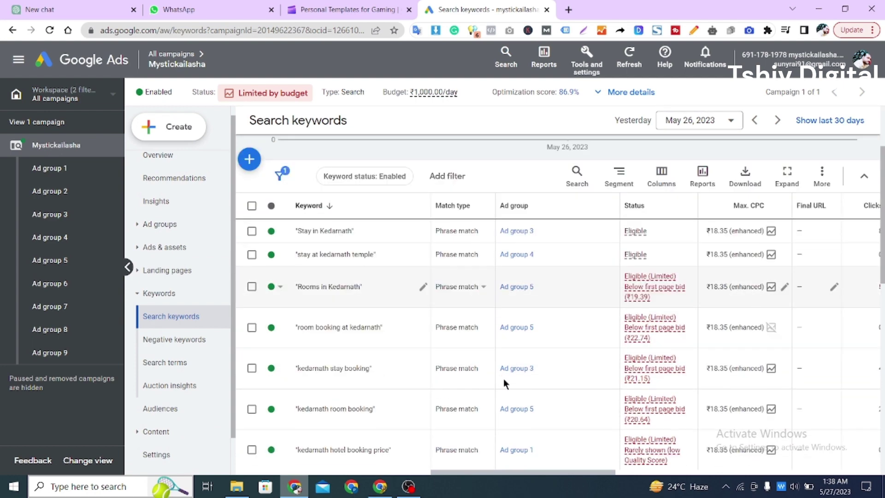
scroll(829, 325, "right", 6)
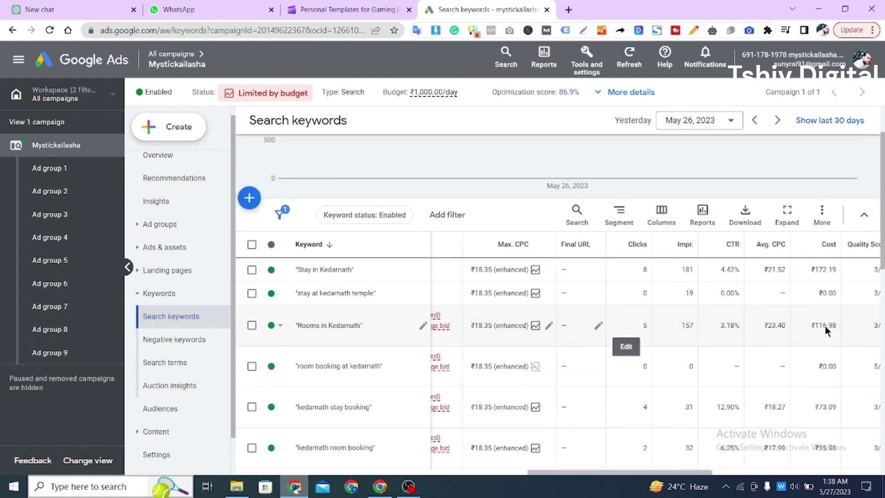
scroll(589, 327, "right", 5)
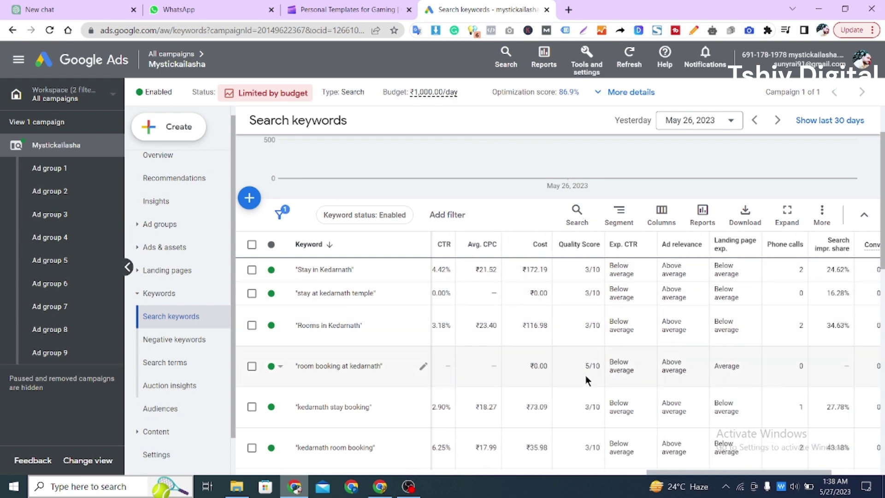
Examine the Quality Score, expected CTR, ad relevance, landing page experience and search impression share across the keyword list
scroll(585, 376, "down", 1)
scroll(586, 376, "down", 1)
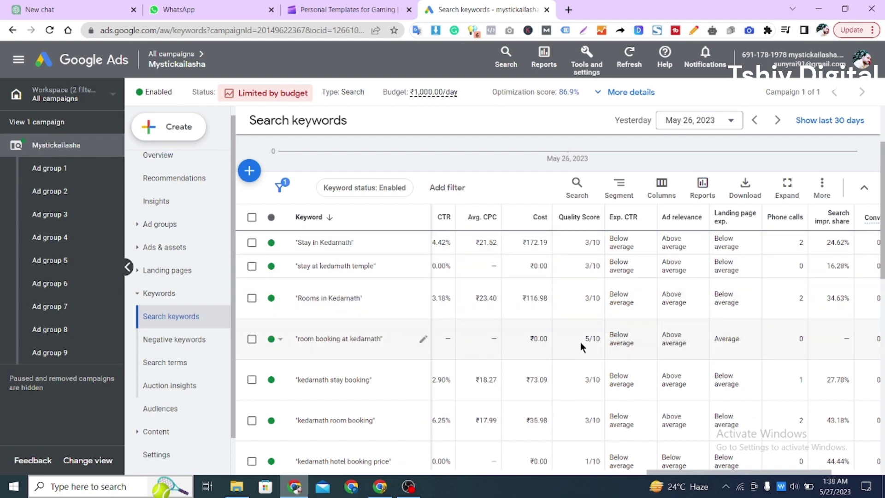
scroll(583, 342, "down", 5)
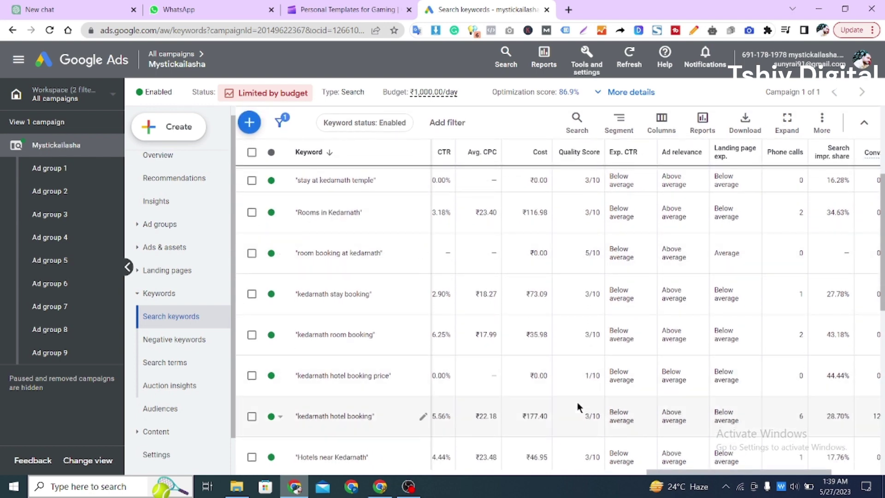
scroll(577, 406, "down", 3)
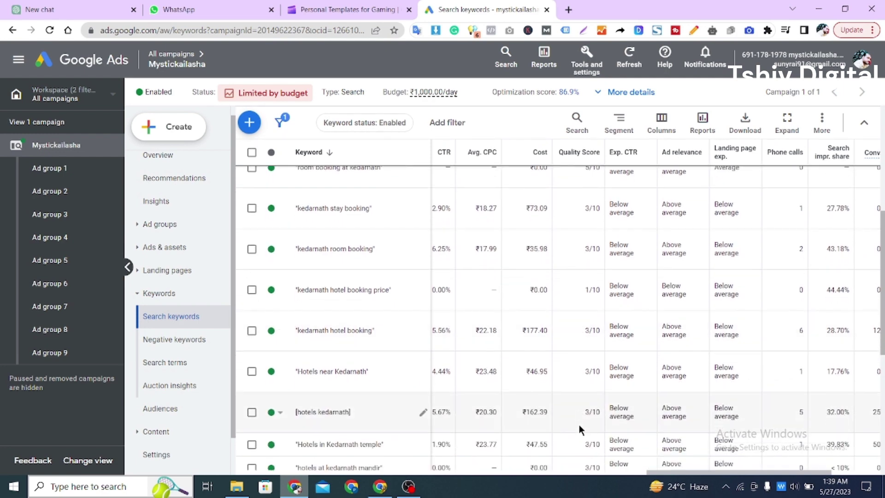
scroll(588, 410, "down", 2)
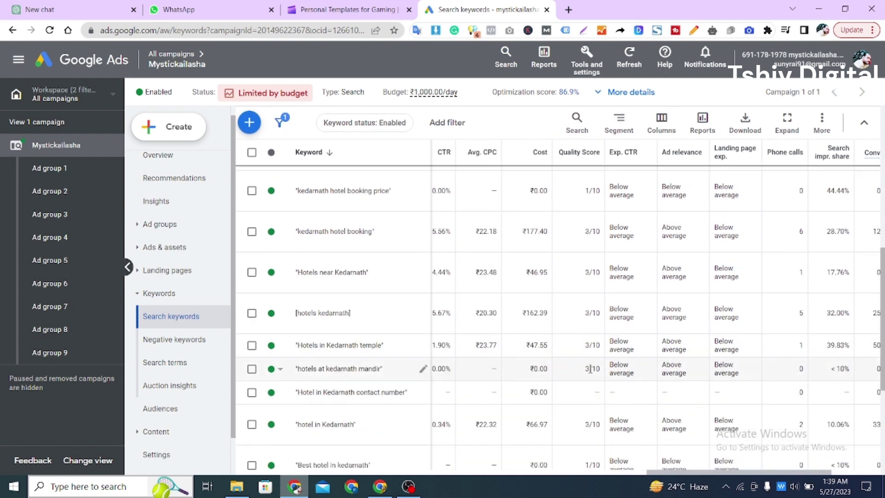
scroll(586, 418, "down", 1)
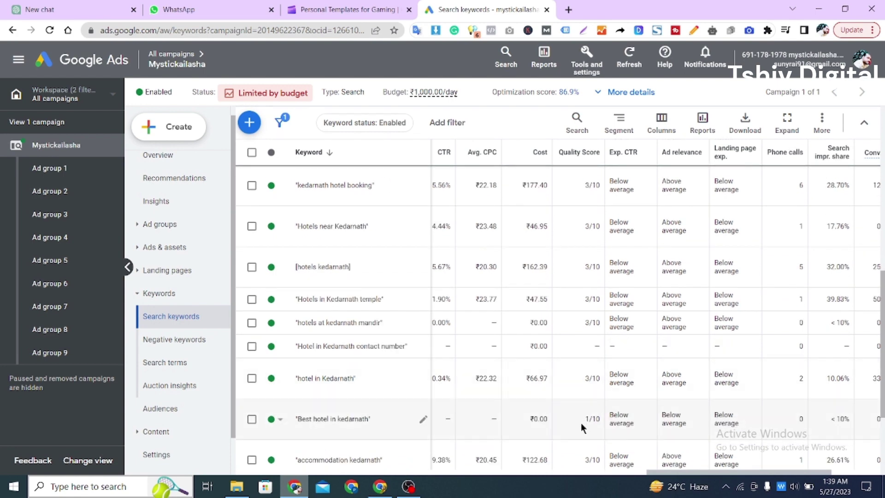
scroll(581, 422, "down", 1)
scroll(585, 401, "up", 3)
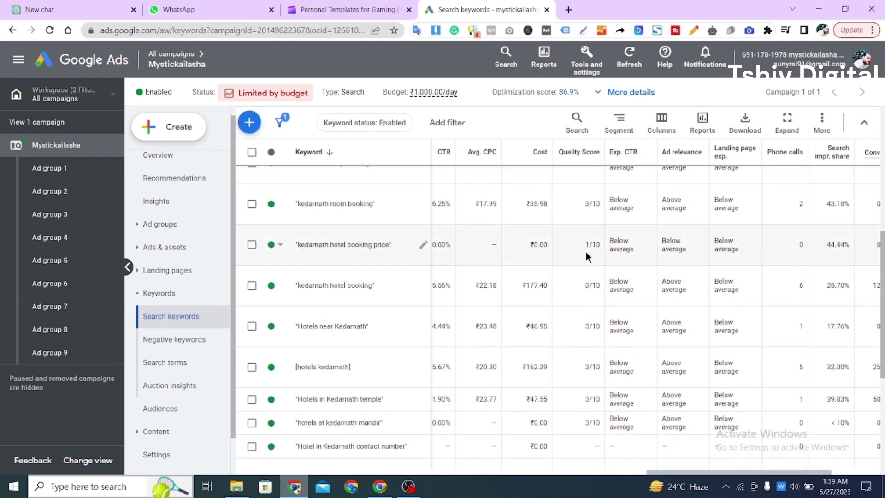
scroll(586, 252, "up", 2)
scroll(587, 235, "up", 1)
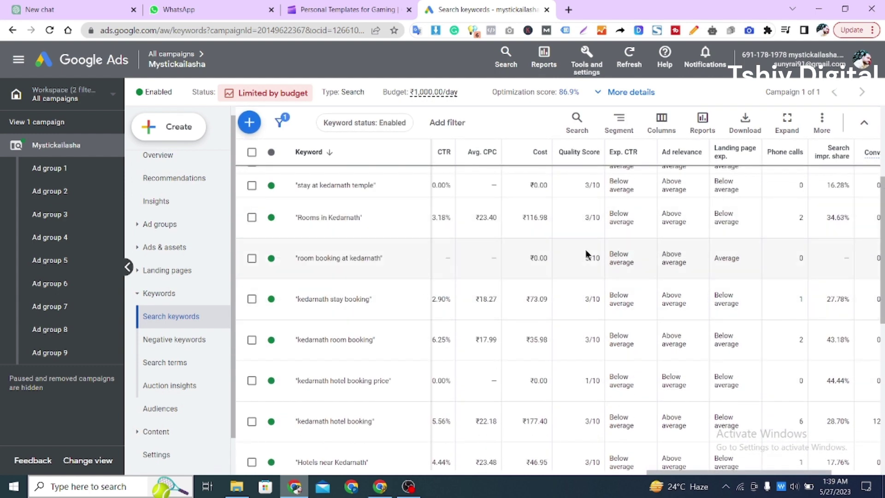
scroll(587, 263, "left", 2)
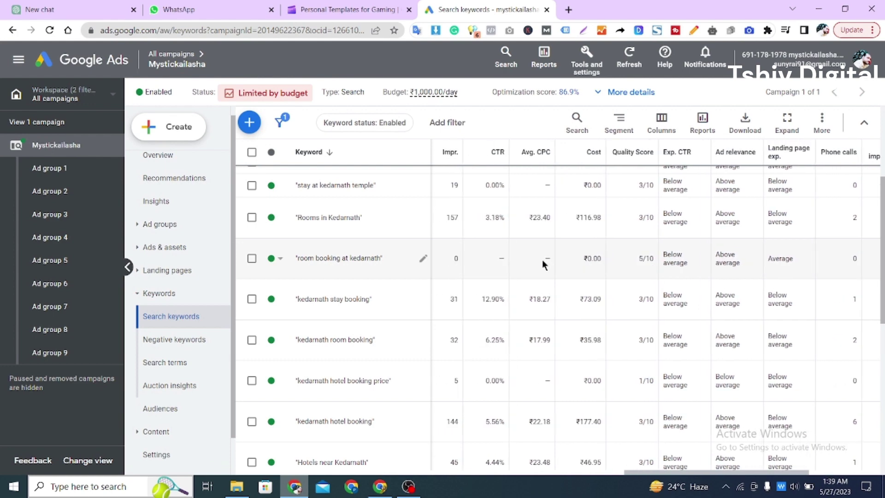
Open the campaign's ad groups and review the totals row for CTR, average CPC, cost and conversions
left_click(156, 226)
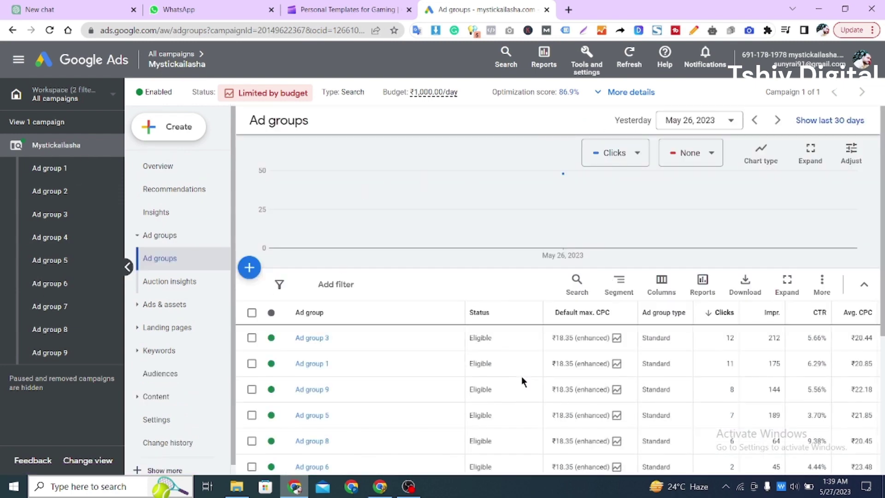
scroll(764, 389, "down", 2)
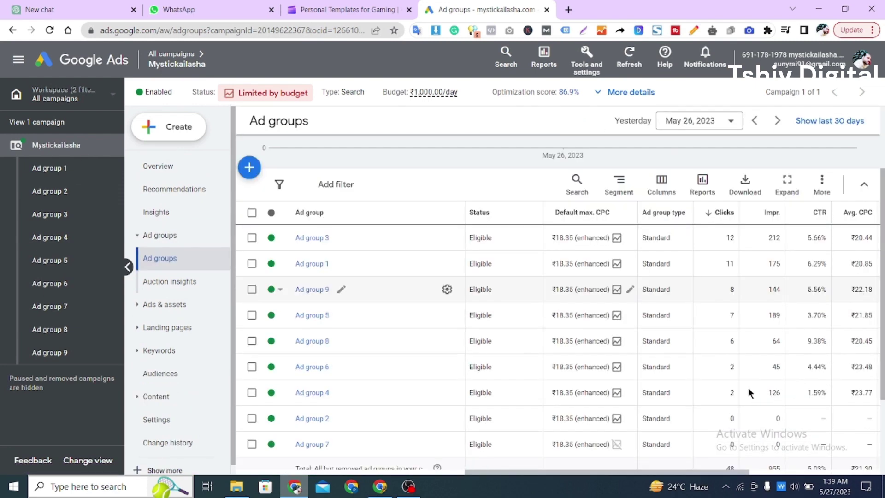
scroll(722, 391, "down", 1)
scroll(722, 391, "right", 4)
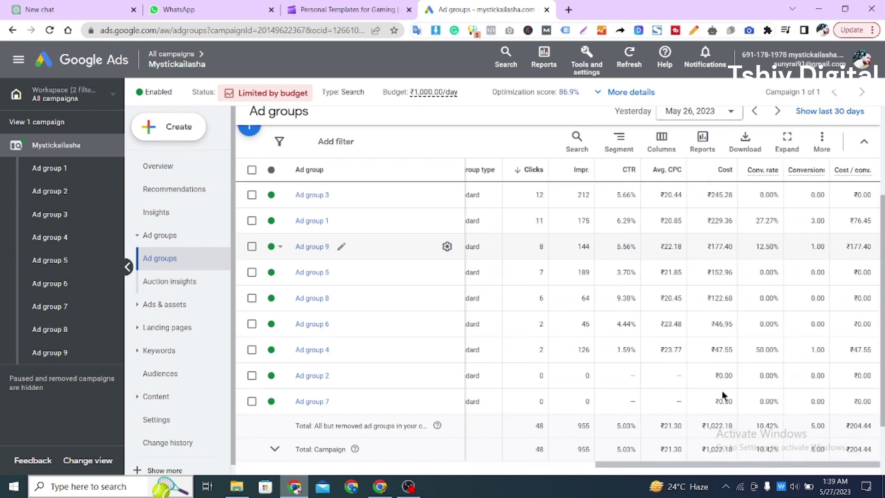
double_click(664, 424)
left_click(635, 427)
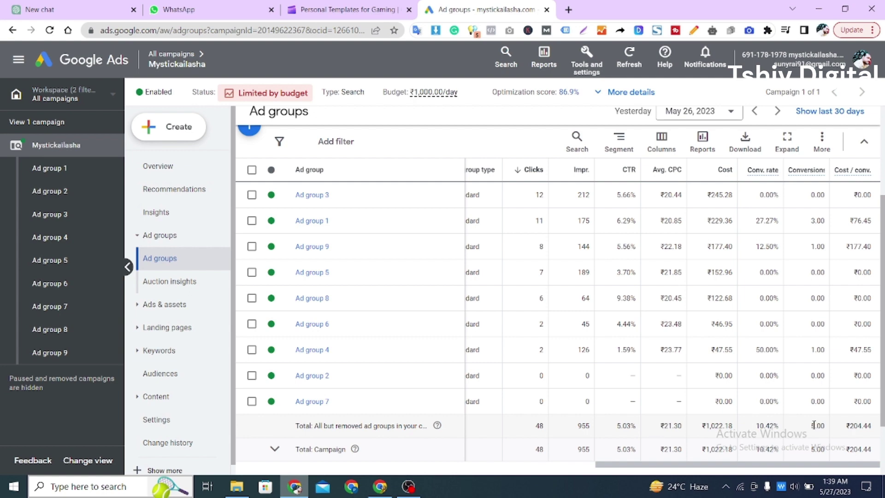
scroll(635, 435, "left", 5)
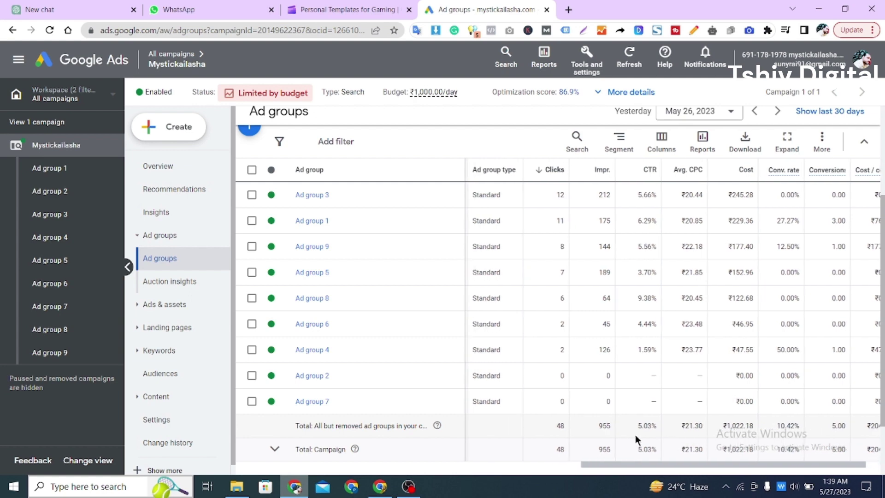
scroll(635, 435, "right", 3)
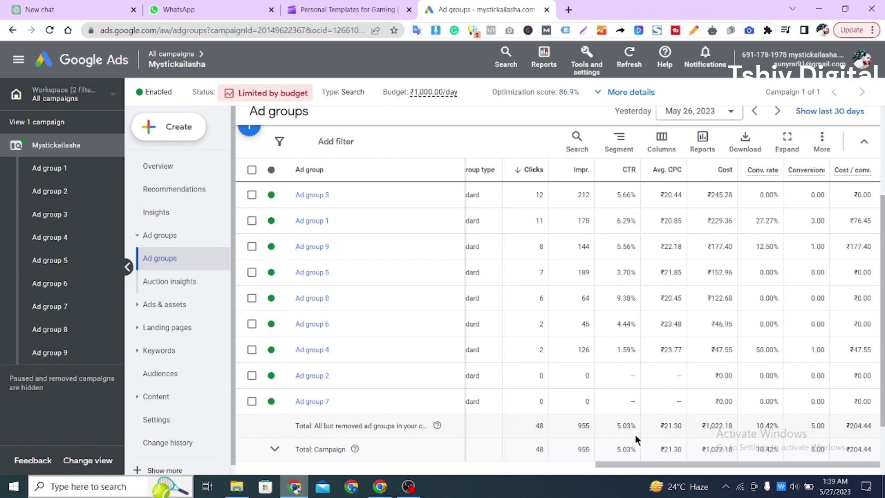
Add the Phone calls column from Call details to the ad groups table
left_click(661, 137)
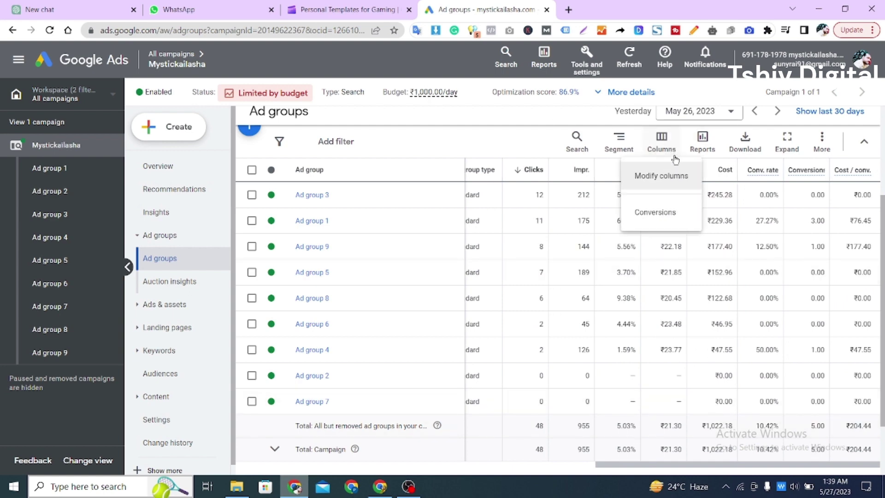
left_click(673, 178)
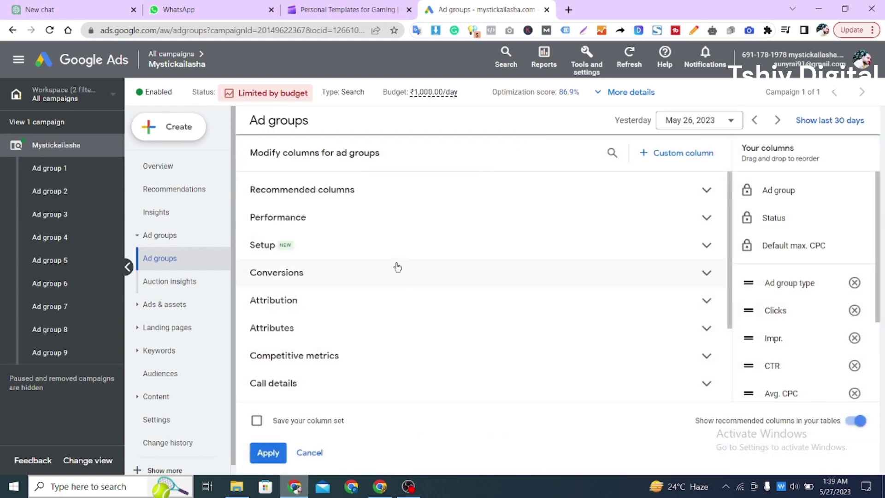
scroll(390, 326, "down", 2)
left_click(406, 323)
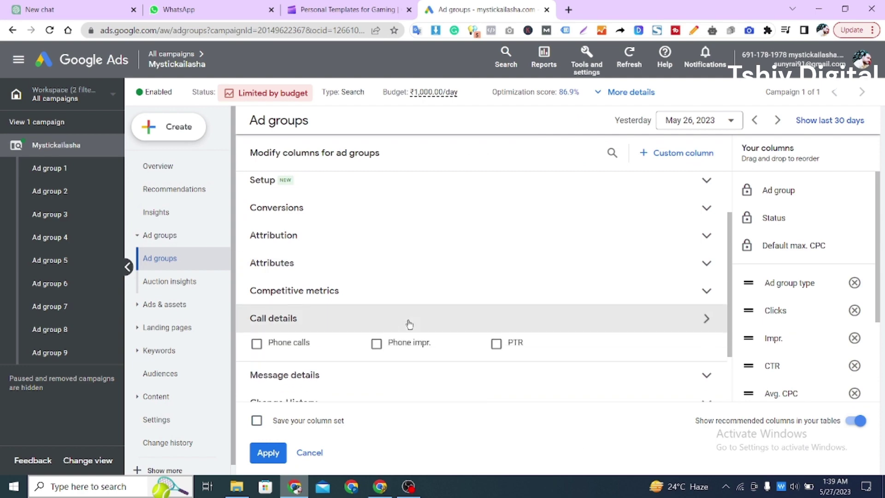
scroll(406, 323, "down", 1)
left_click(281, 312)
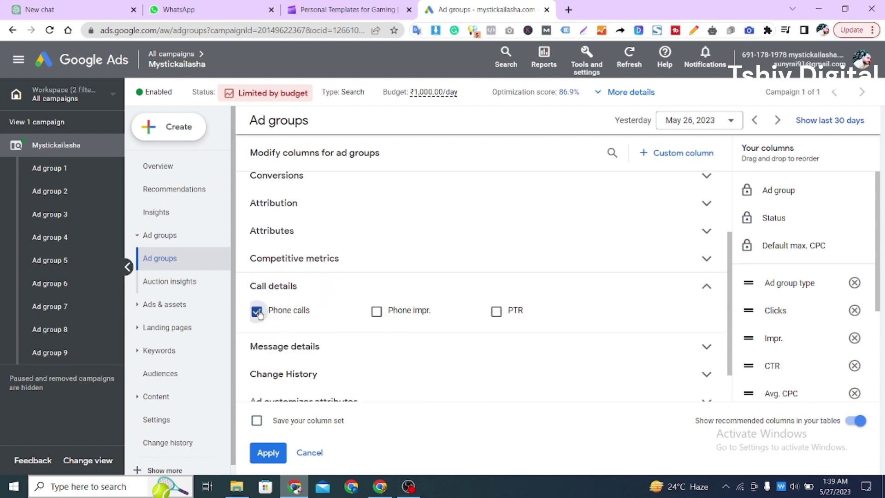
left_click(272, 452)
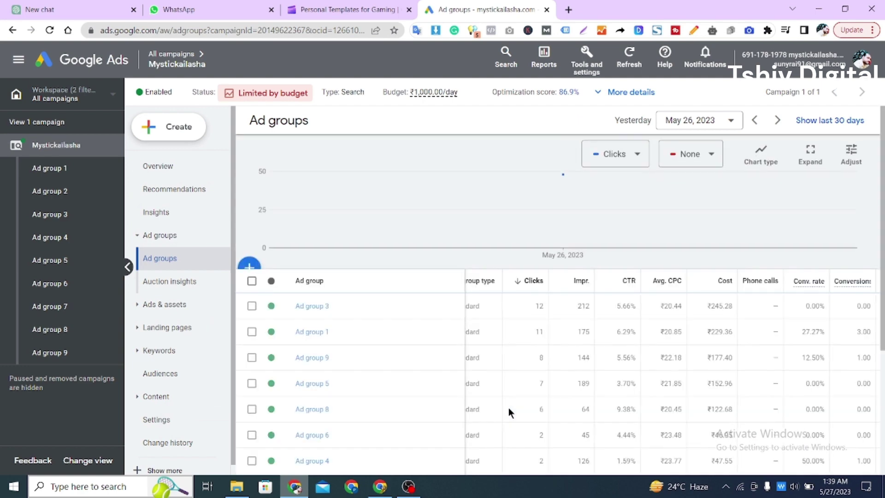
Check the ad groups' total phone calls alongside their conversions and cost per conversion
scroll(672, 368, "down", 3)
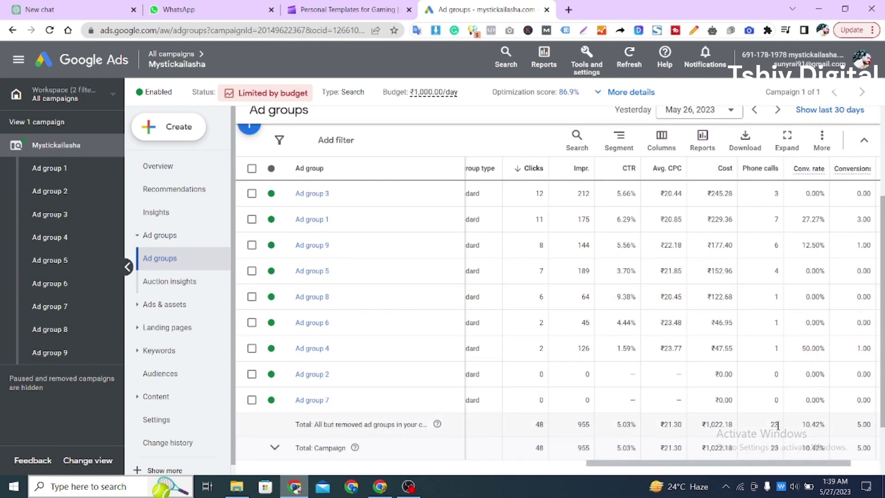
scroll(735, 430, "right", 2)
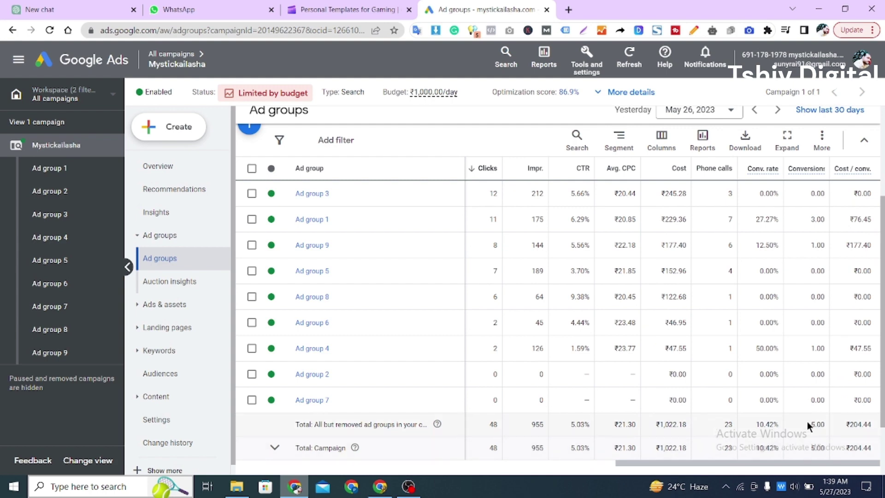
scroll(806, 421, "left", 3)
double_click(794, 423)
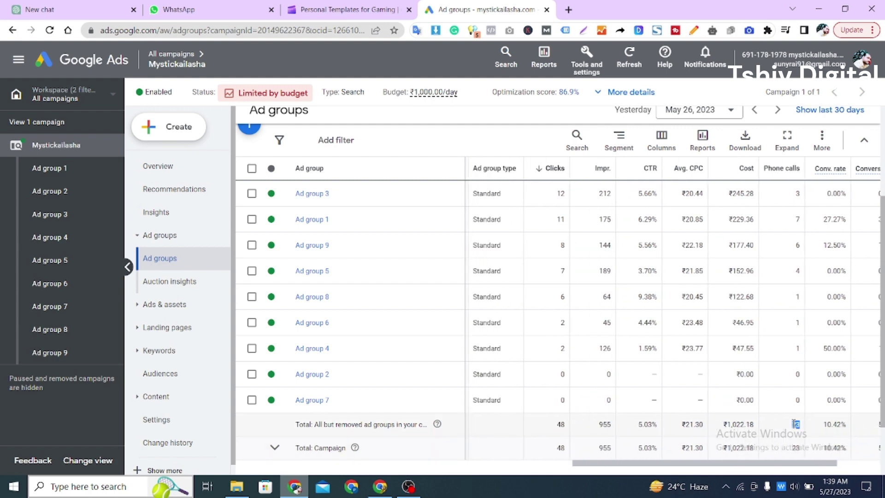
scroll(783, 428, "left", 1)
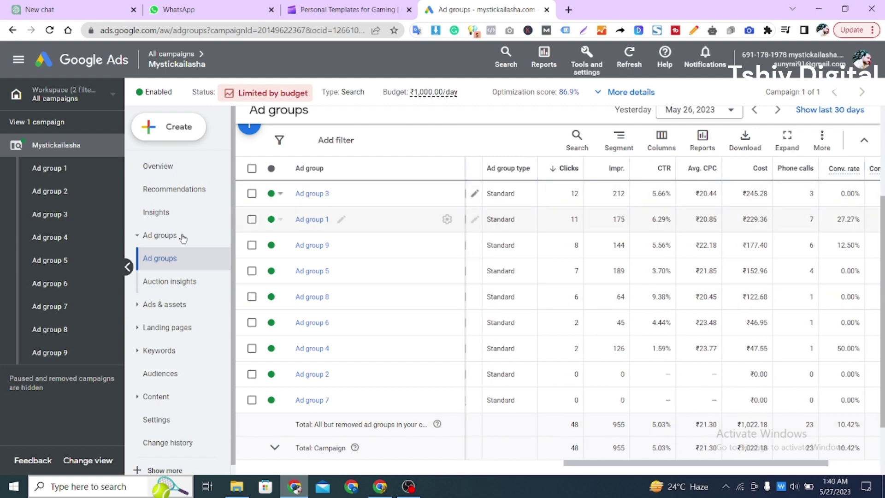
Compare the ad groups' total cost, clicks, impressions and CTR with the total phone calls
double_click(737, 424)
scroll(678, 432, "right", 3)
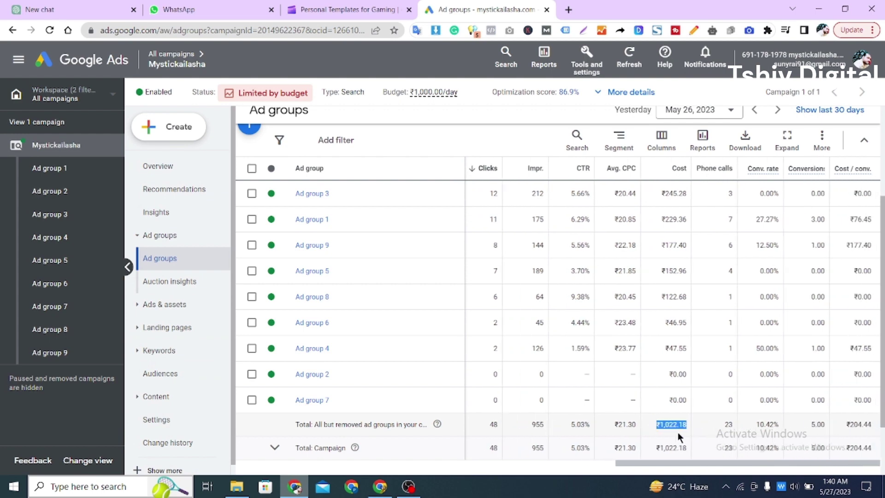
left_click(720, 428)
scroll(651, 430, "left", 1)
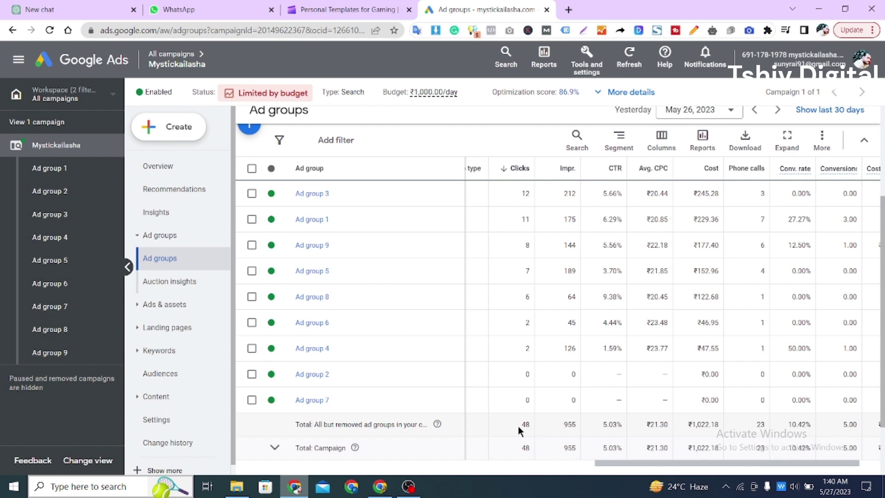
scroll(634, 426, "right", 1)
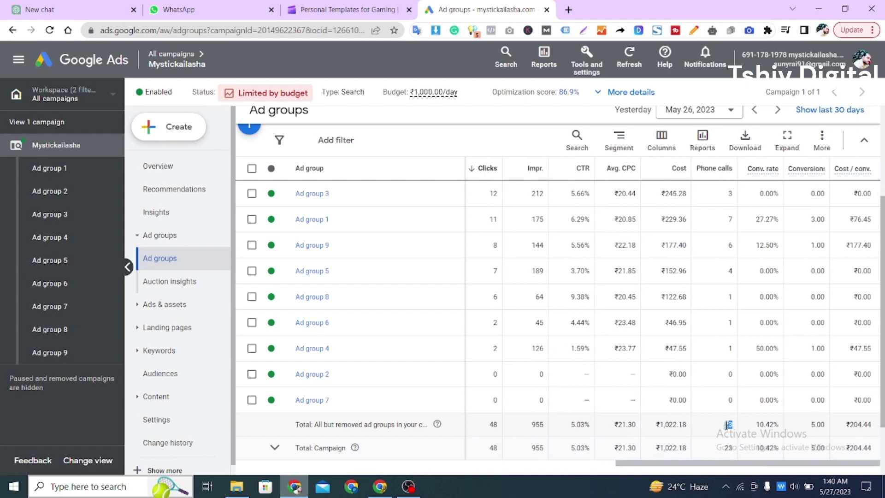
left_click(705, 433)
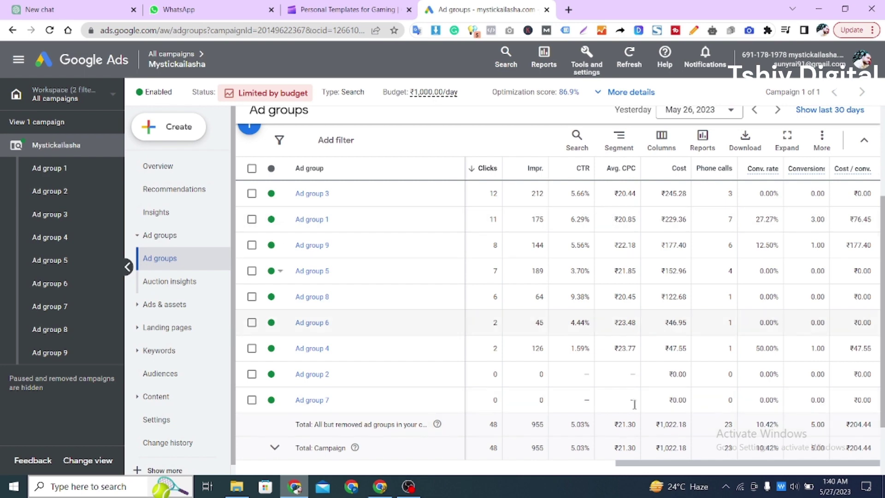
scroll(619, 429, "left", 1)
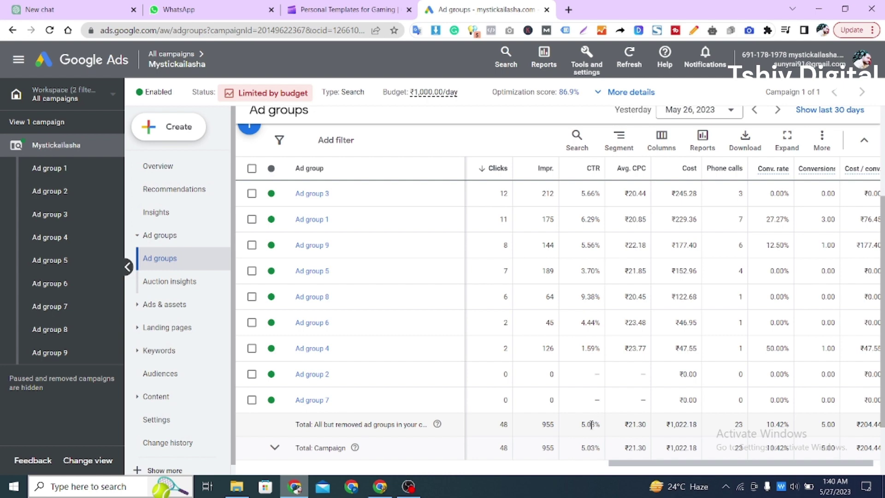
left_click_drag(599, 422, 579, 423)
left_click(547, 433)
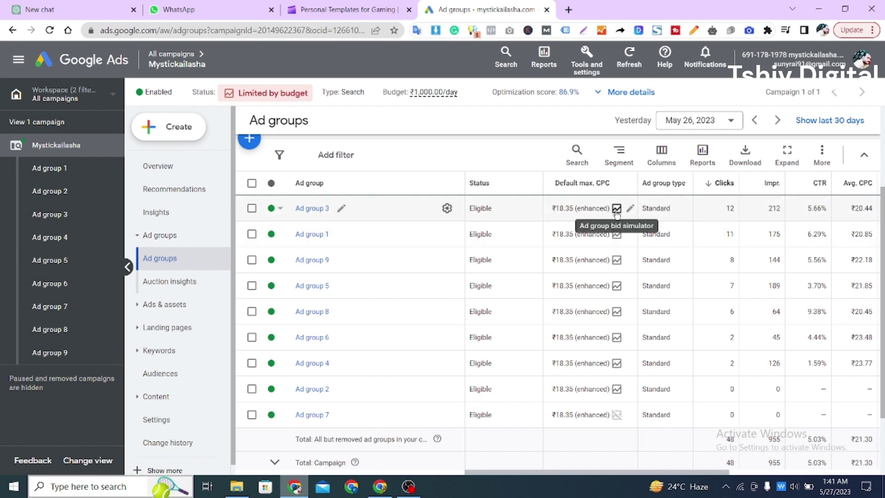
Open the bid simulator for Ad group 3 and check the top impressions simulated for a ₹30.91 max CPC
left_click(616, 208)
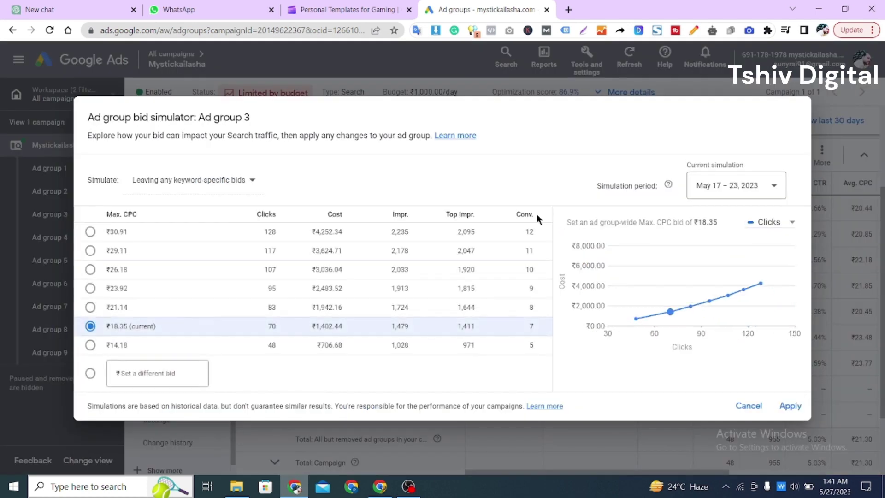
left_click_drag(108, 328, 154, 327)
left_click(108, 328)
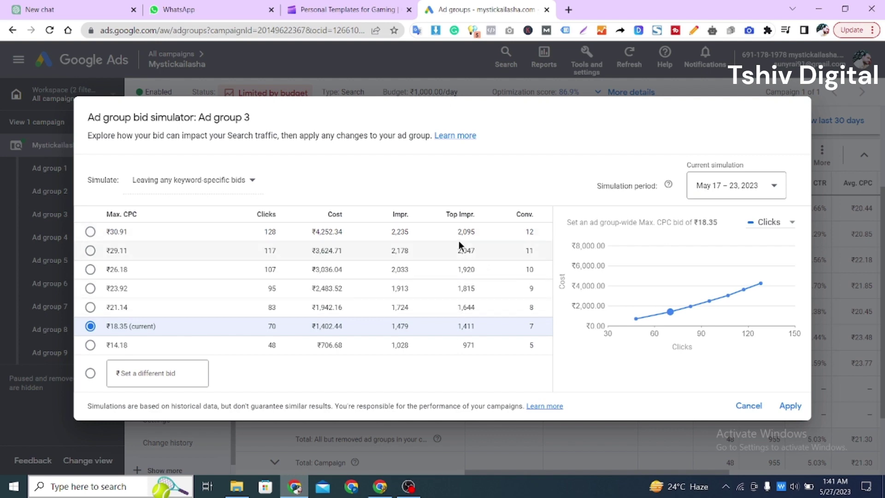
left_click(477, 231)
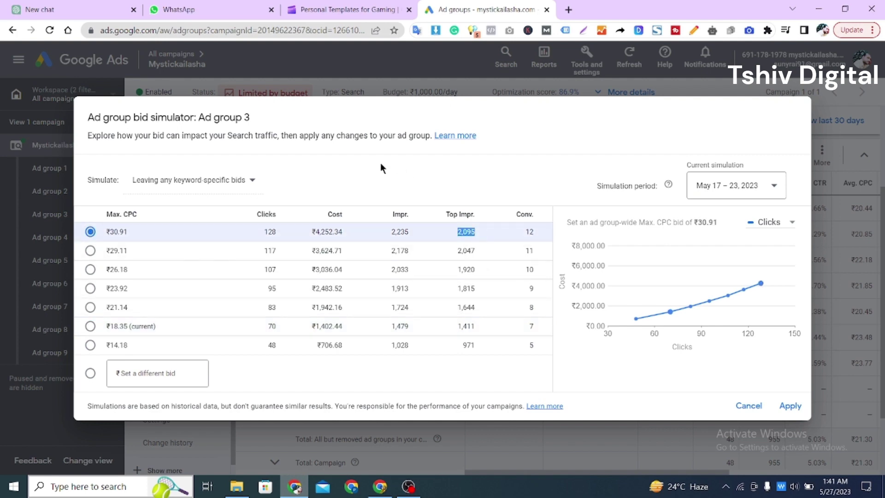
left_click(358, 156)
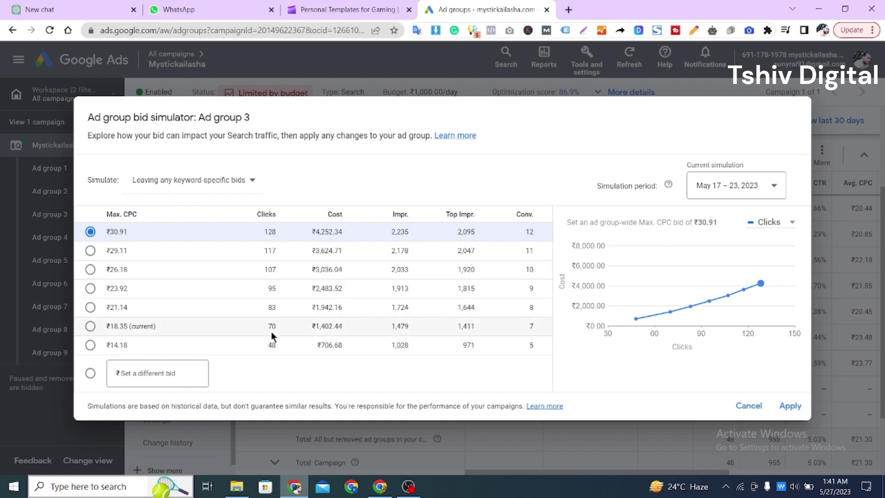
Select the current ₹18.35 bid in the simulator and review its clicks, cost, impressions and top impressions
left_click(128, 332)
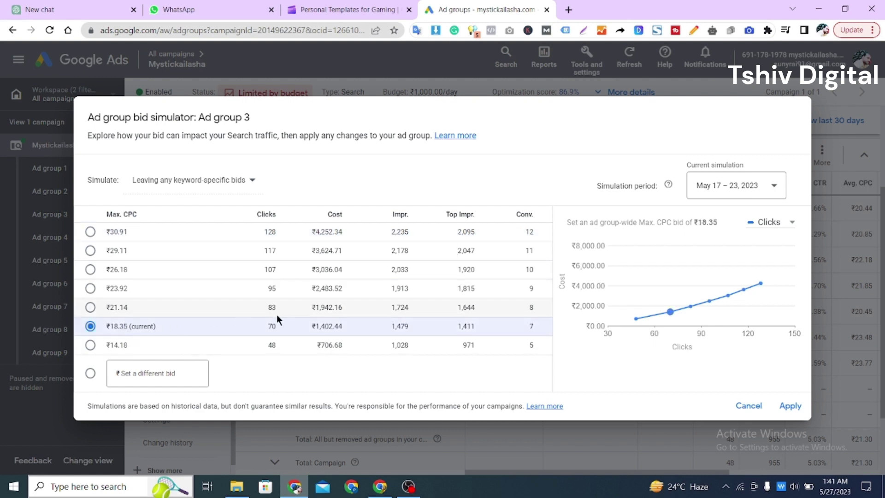
double_click(459, 327)
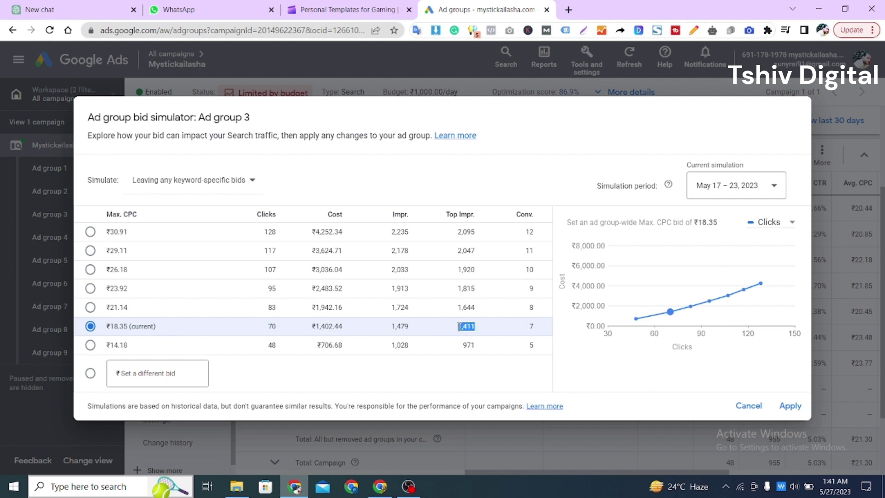
left_click(396, 325)
left_click_drag(255, 330, 493, 328)
left_click(480, 336)
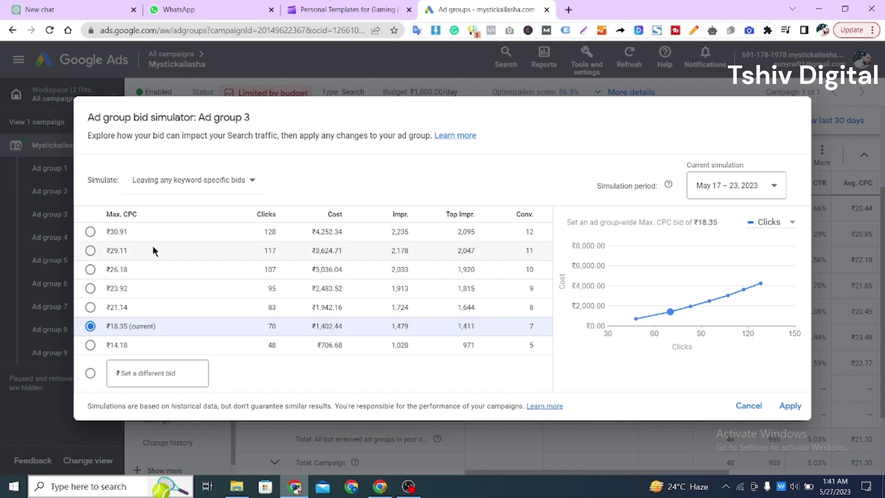
Switch the simulation between the ₹30.91 and current ₹18.35 bids to compare their simulated results, especially top impressions
left_click(90, 232)
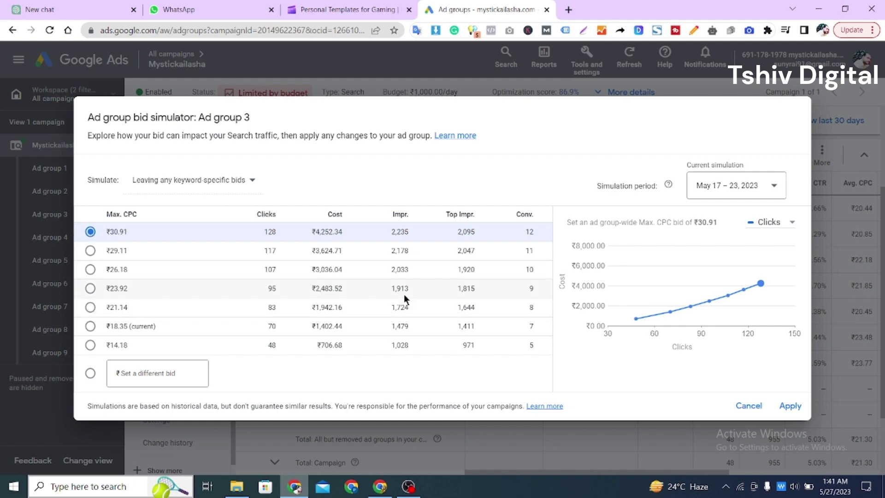
left_click(90, 326)
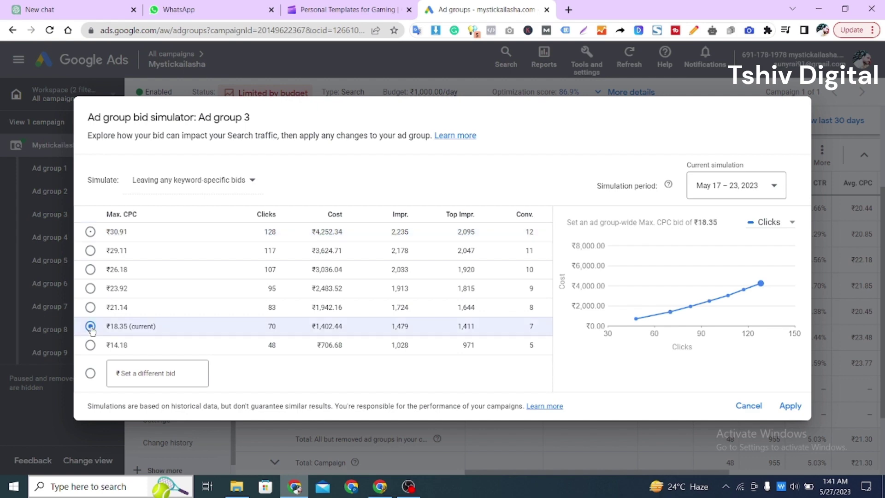
left_click(90, 231)
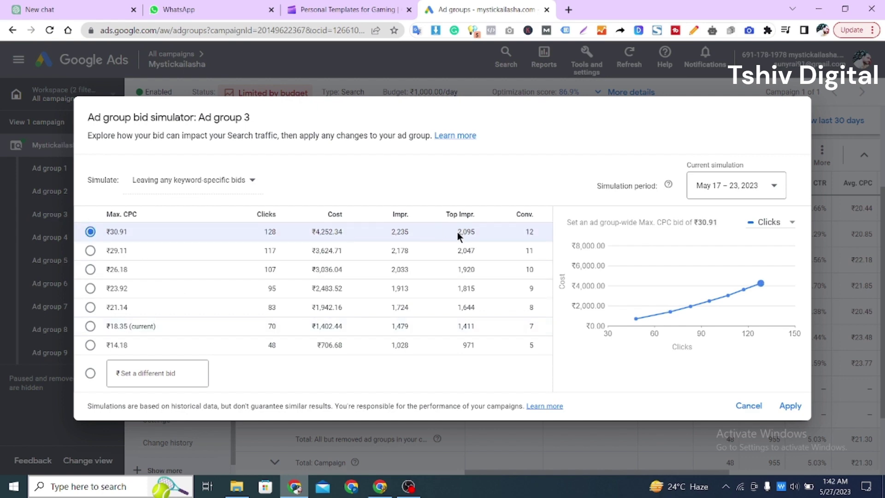
double_click(464, 233)
left_click(272, 135)
left_click_drag(107, 232, 137, 121)
left_click(137, 121)
Simulate a ₹23.92 max CPC for Ad group 3 and review the simulation period and the bid's simulated clicks, cost and conversions
left_click(90, 288)
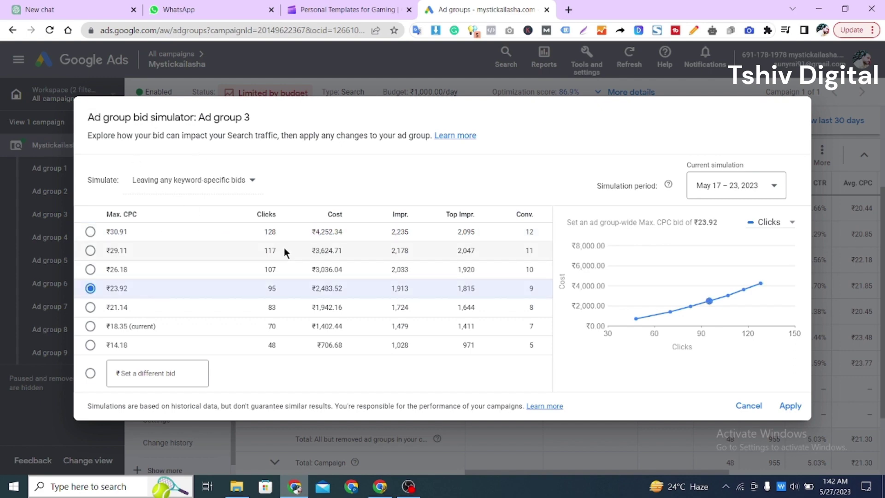
triple_click(596, 184)
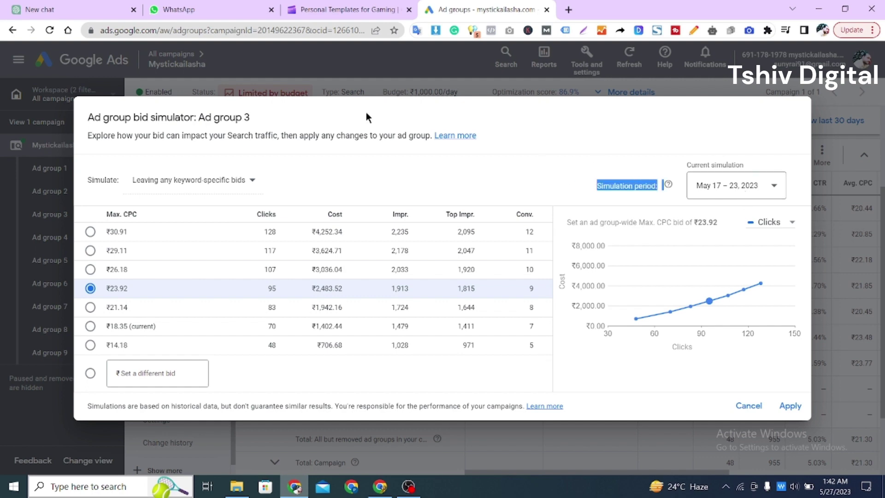
left_click(149, 117)
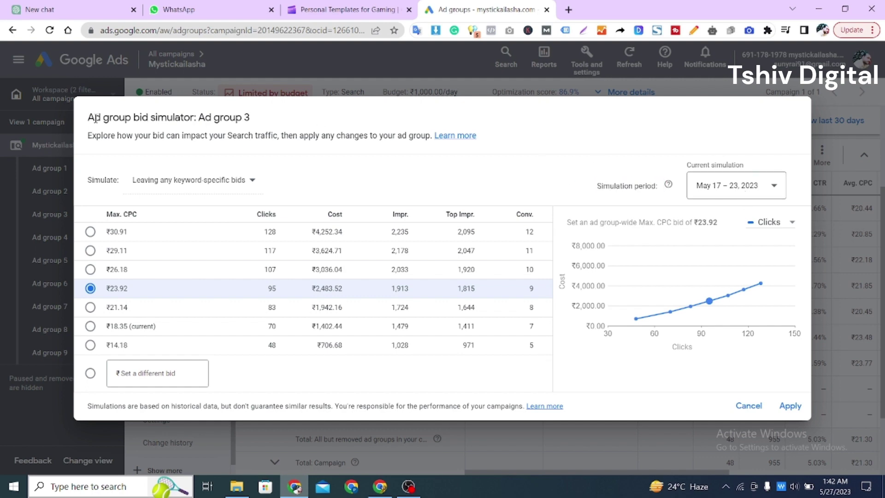
left_click_drag(89, 118, 498, 140)
left_click(498, 141)
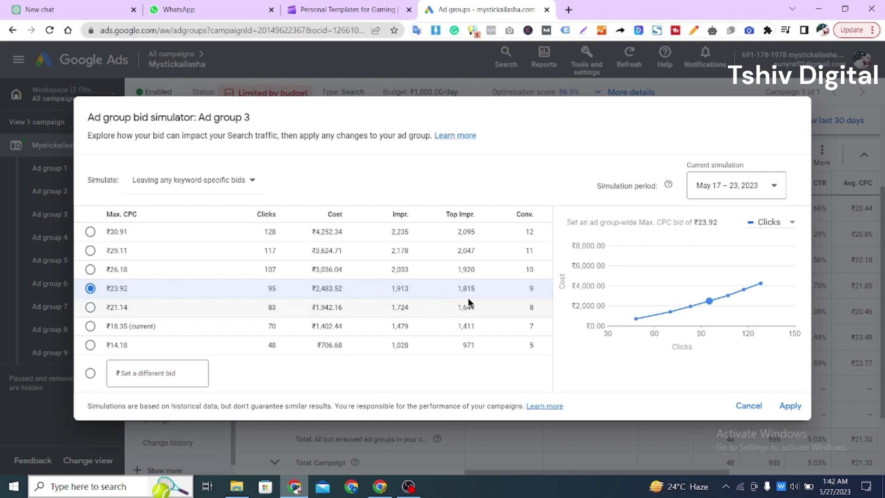
left_click_drag(106, 289, 528, 285)
left_click(538, 286)
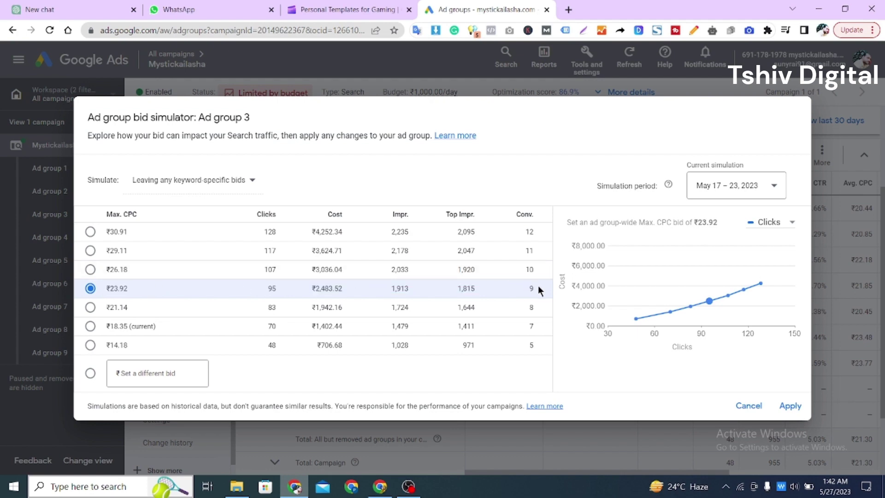
Recheck the top impressions for the ₹30.91 bid, then close the bid simulator without applying a change
left_click(91, 232)
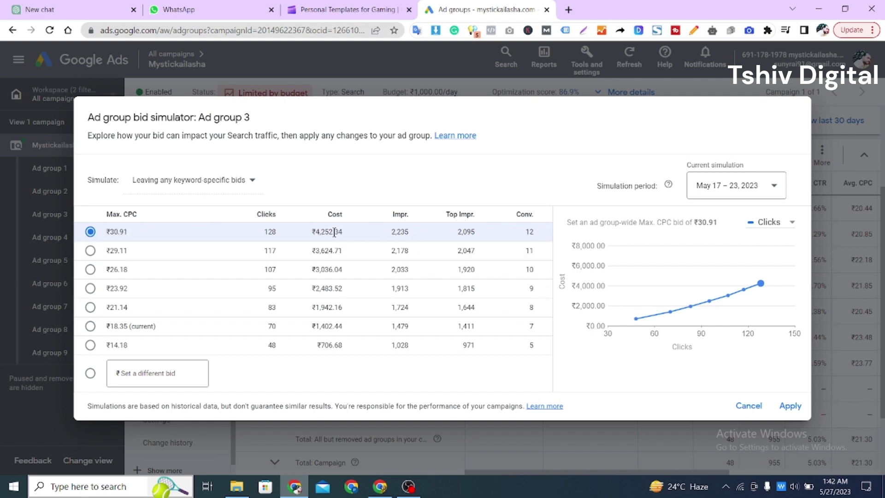
double_click(459, 233)
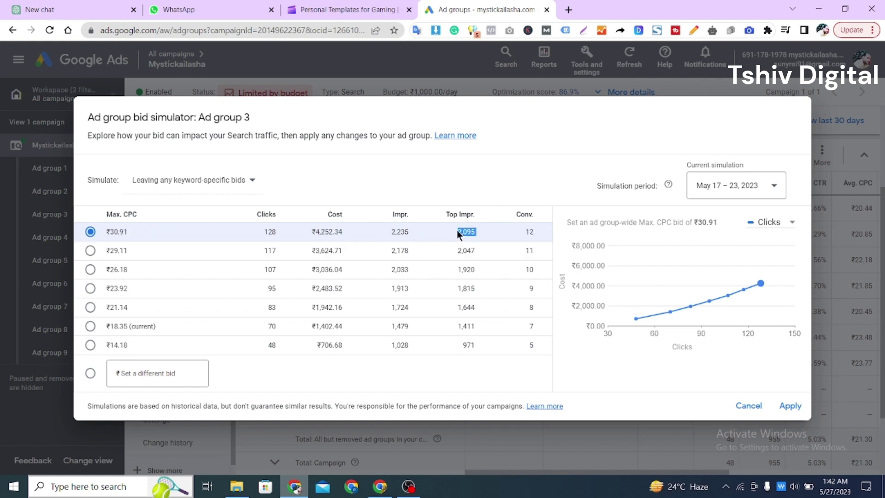
left_click(184, 117)
left_click(748, 408)
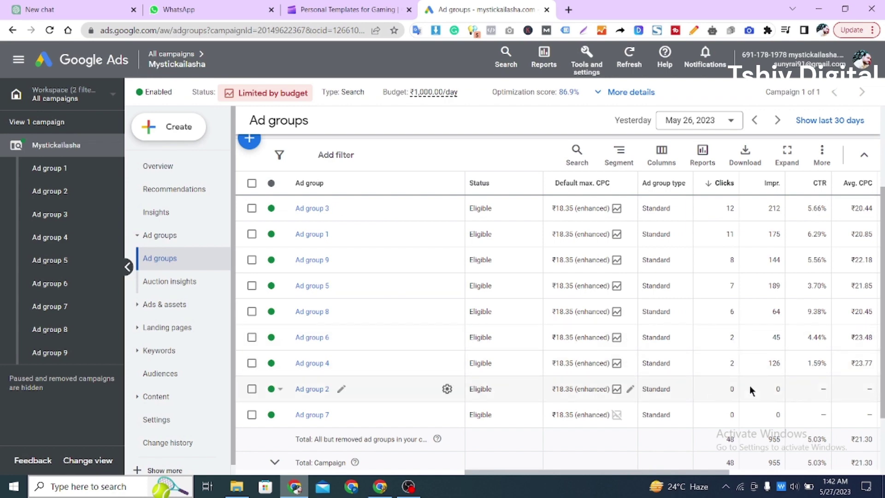
Compare the total cost with the total phone calls in the ad groups' totals row
scroll(750, 386, "right", 3)
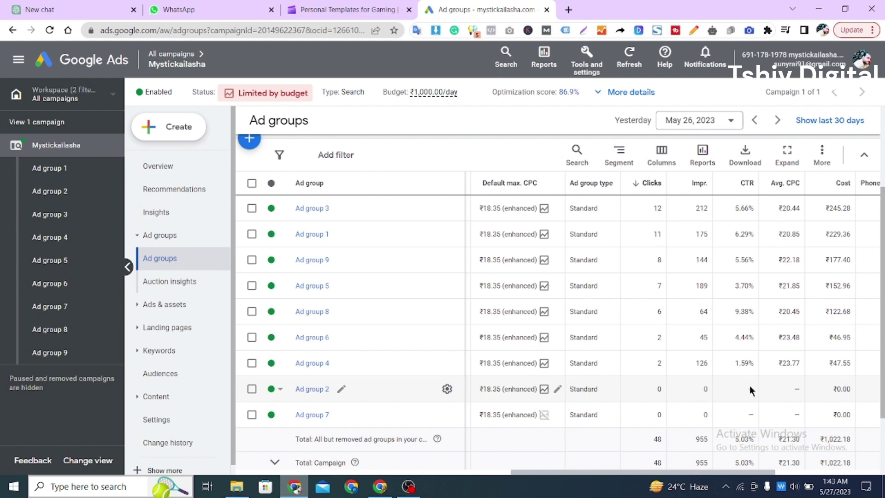
scroll(749, 385, "right", 3)
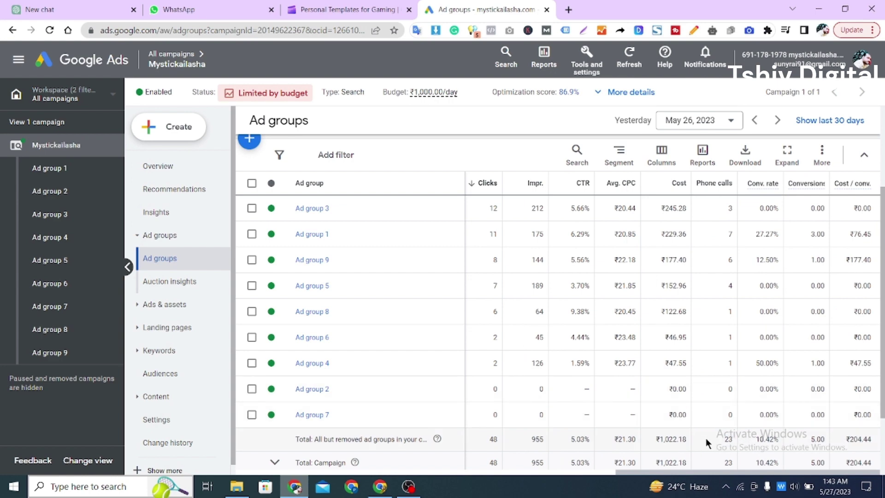
double_click(727, 439)
left_click(702, 438)
left_click(690, 439)
left_click_drag(653, 439, 730, 440)
left_click(730, 440)
left_click_drag(652, 440, 733, 438)
left_click(720, 436)
Review the ad groups' total average CPC together with their total cost and phone calls
left_click_drag(608, 442, 730, 439)
left_click(691, 438)
left_click_drag(611, 442, 723, 439)
left_click(734, 439)
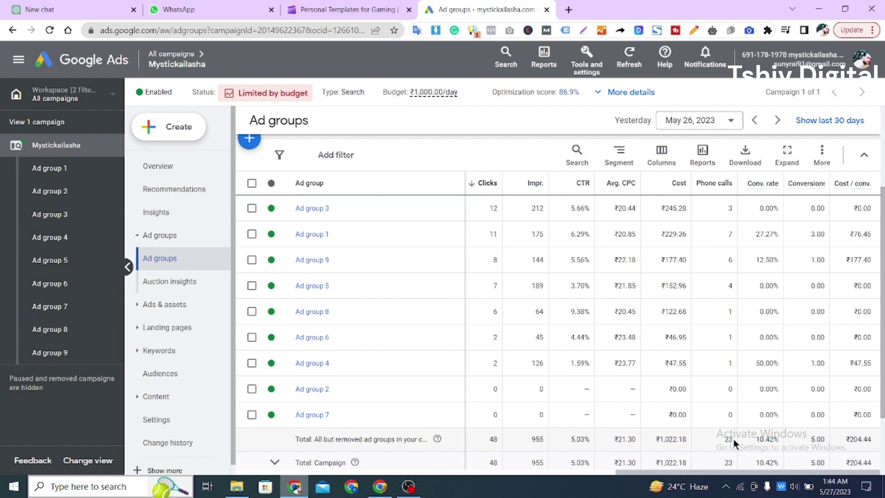